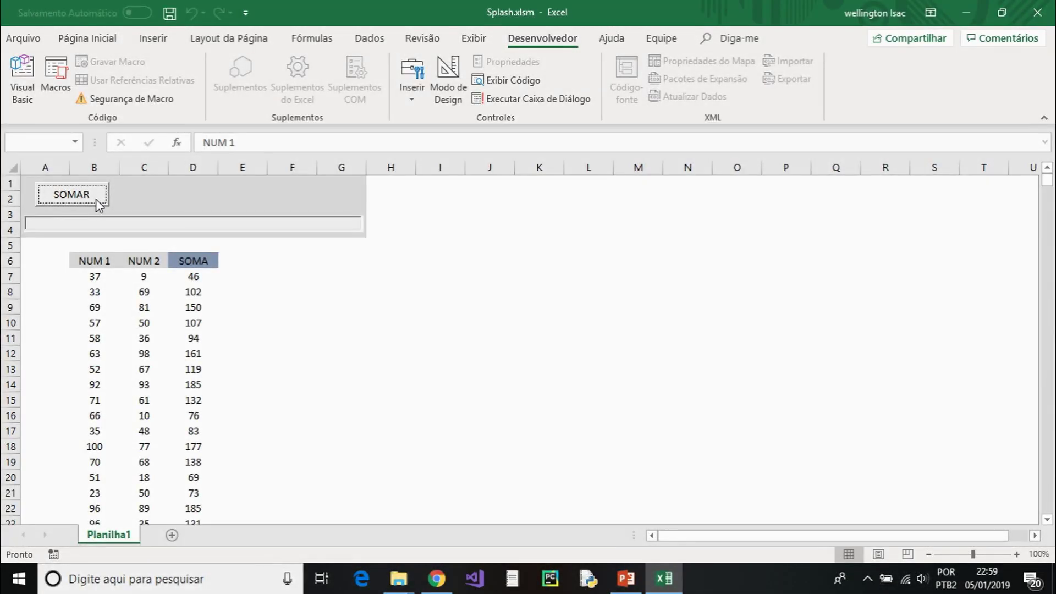
Run the SOMAR macro to fill the SOMA column, dismiss the OPERAÇÃO REALIZADA! message, and run it again
click(93, 196)
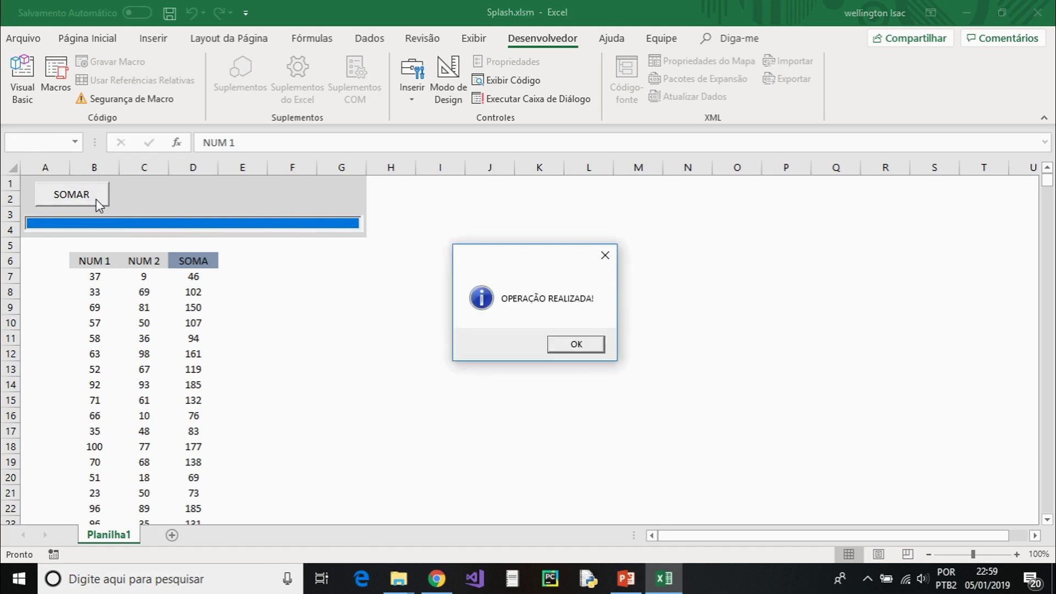
click(569, 345)
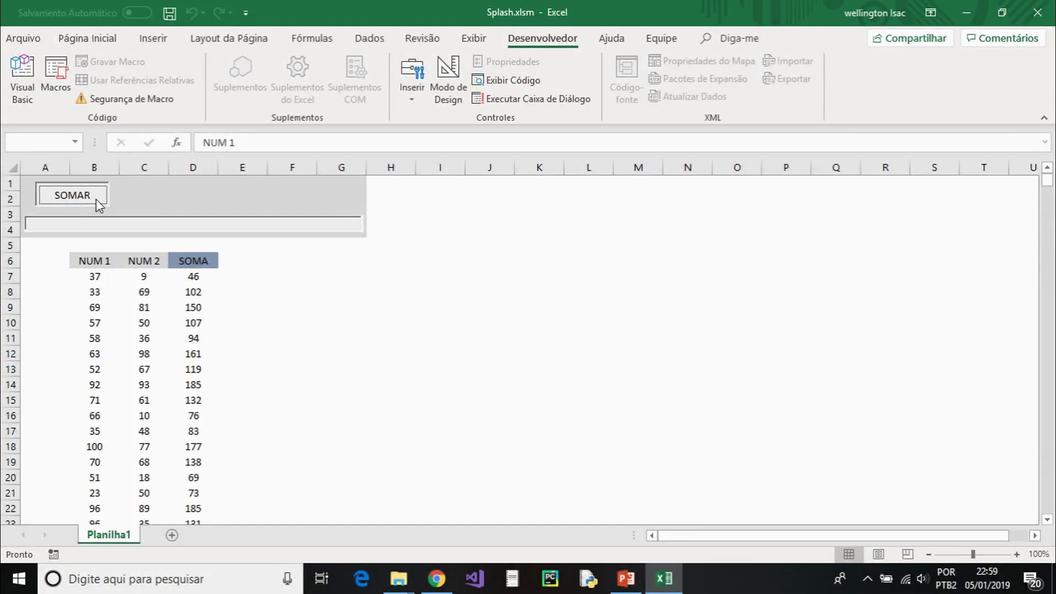
click(96, 199)
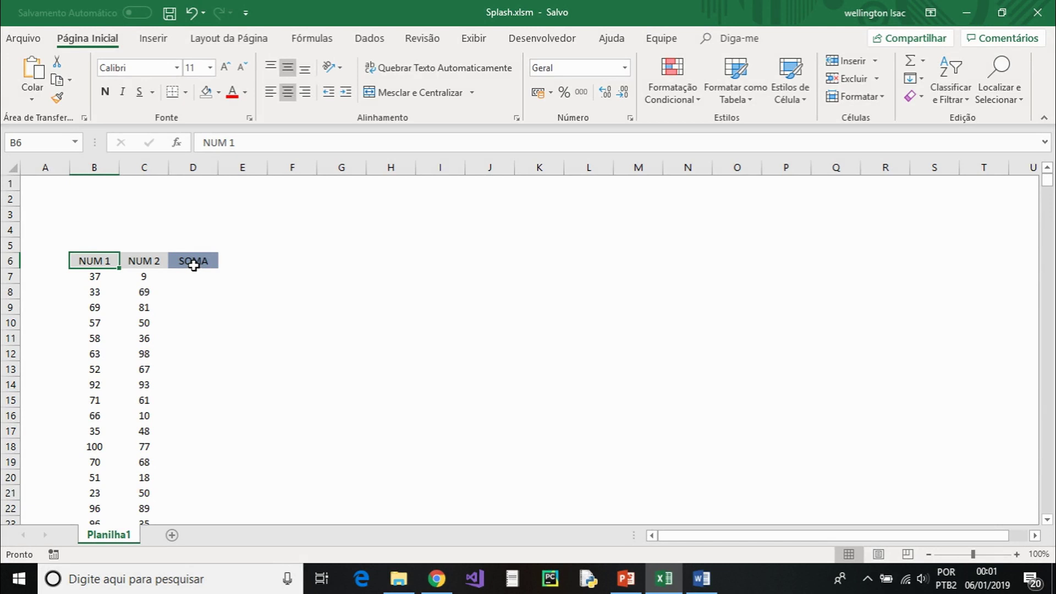
click(143, 260)
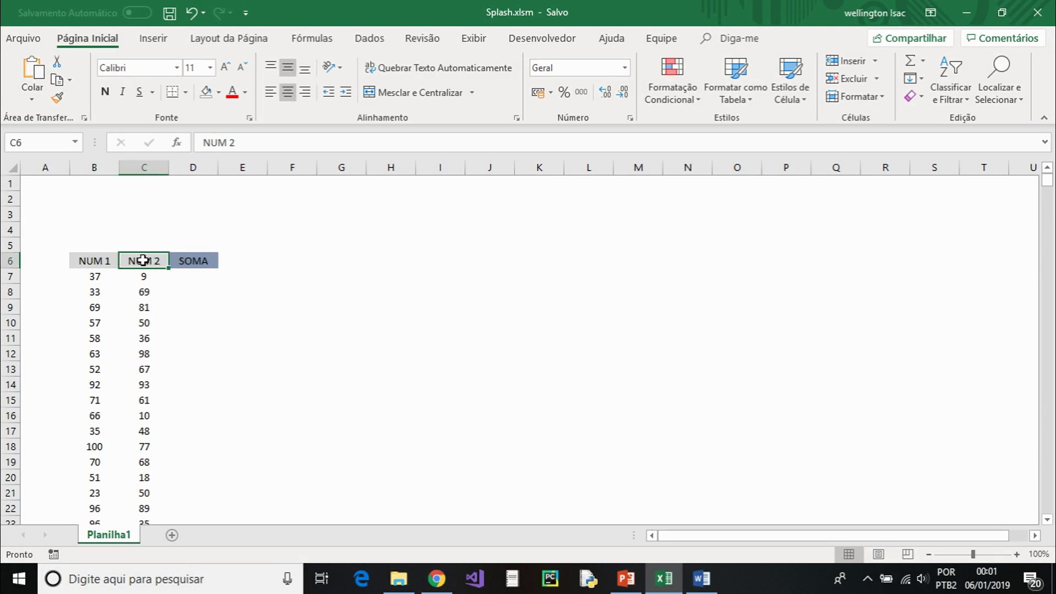
click(145, 277)
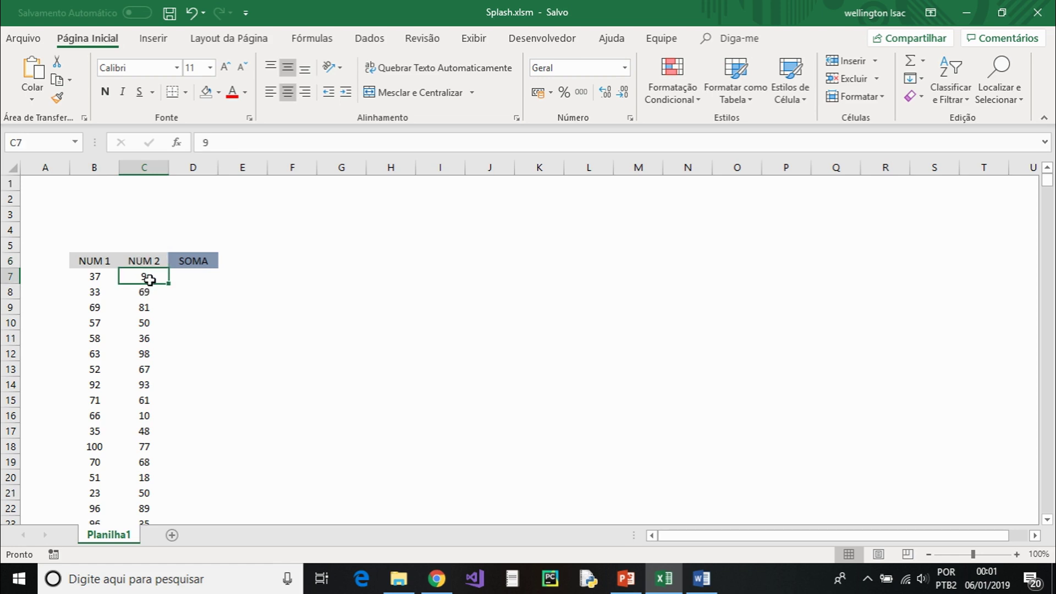
click(192, 264)
click(203, 279)
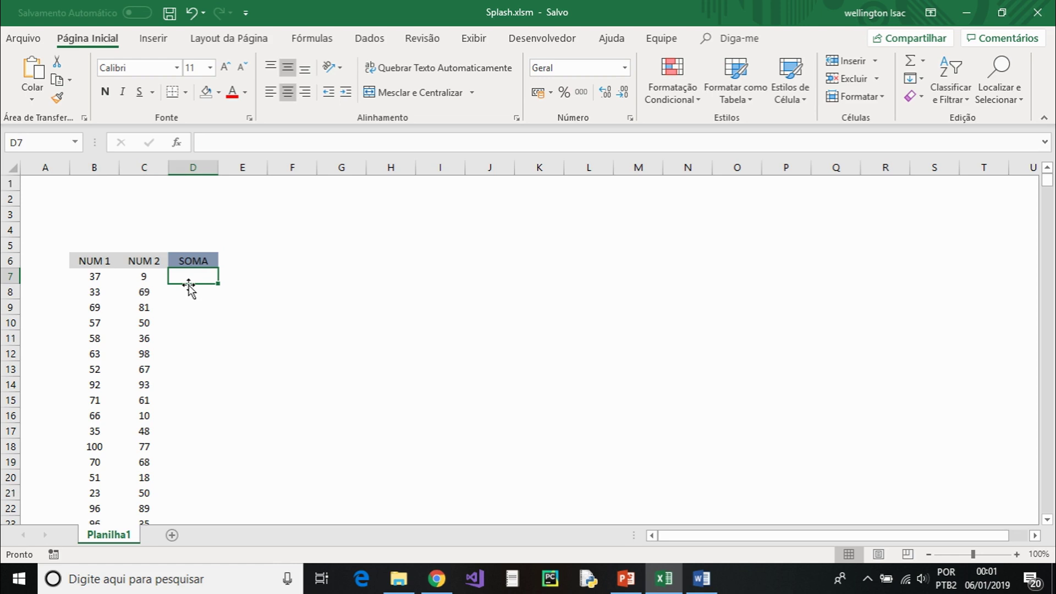
key(Left)
key(Left)
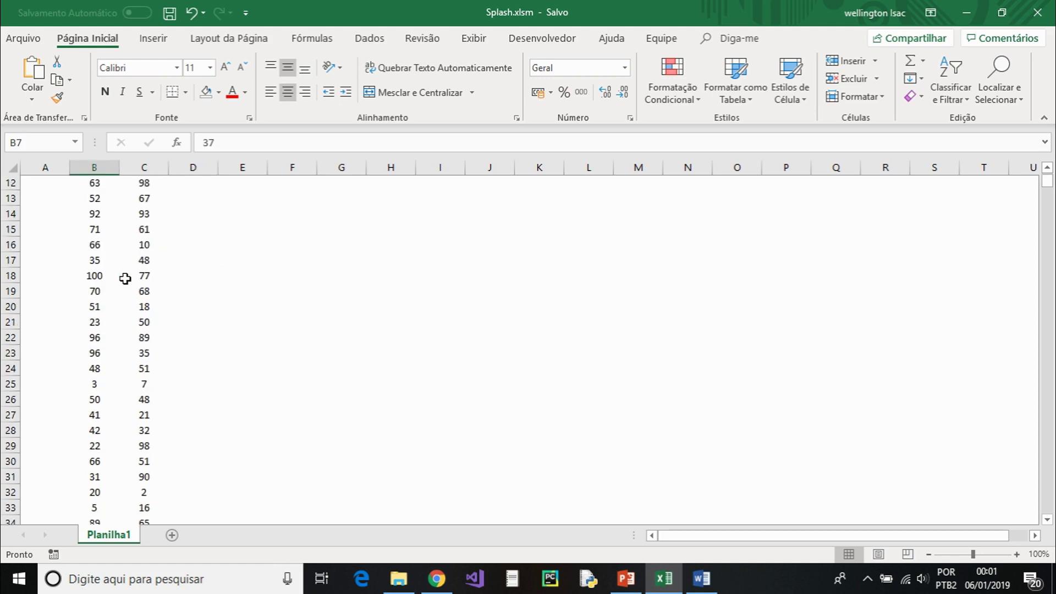
click(198, 275)
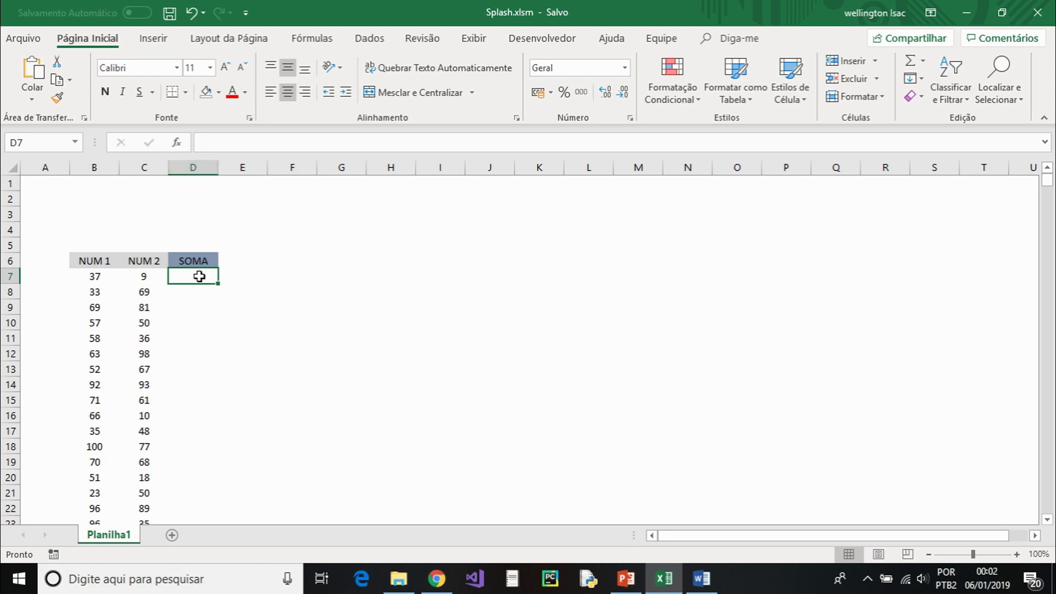
click(148, 275)
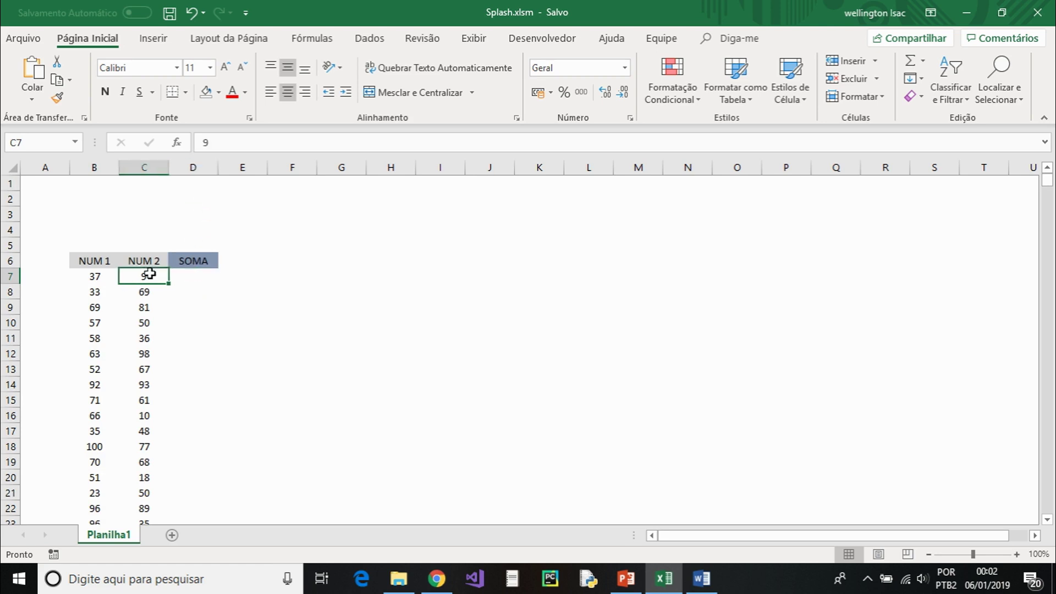
click(103, 275)
key(Up)
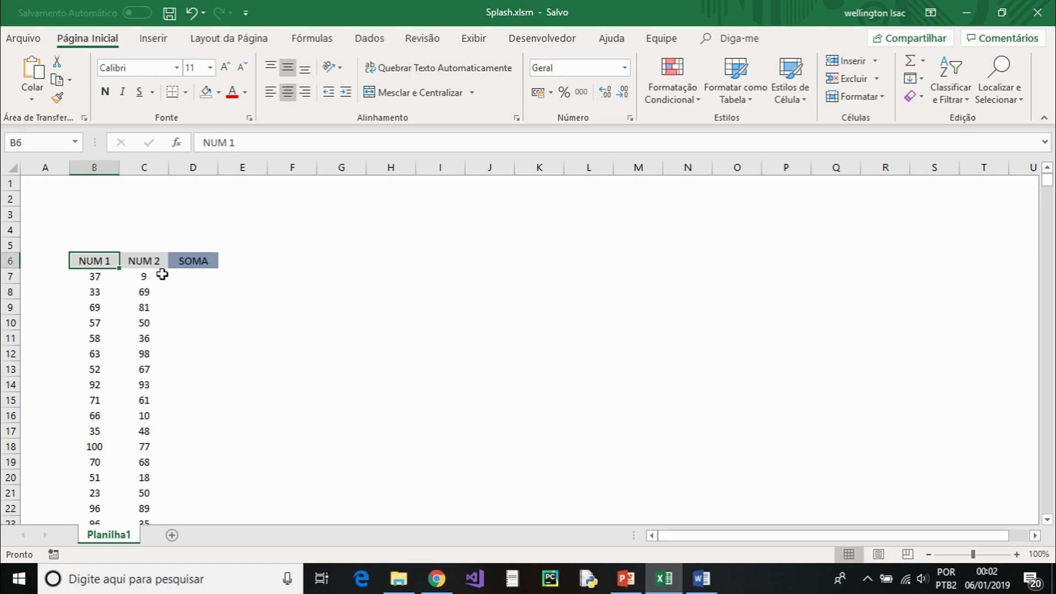
key(Down)
key(ctrl+Down)
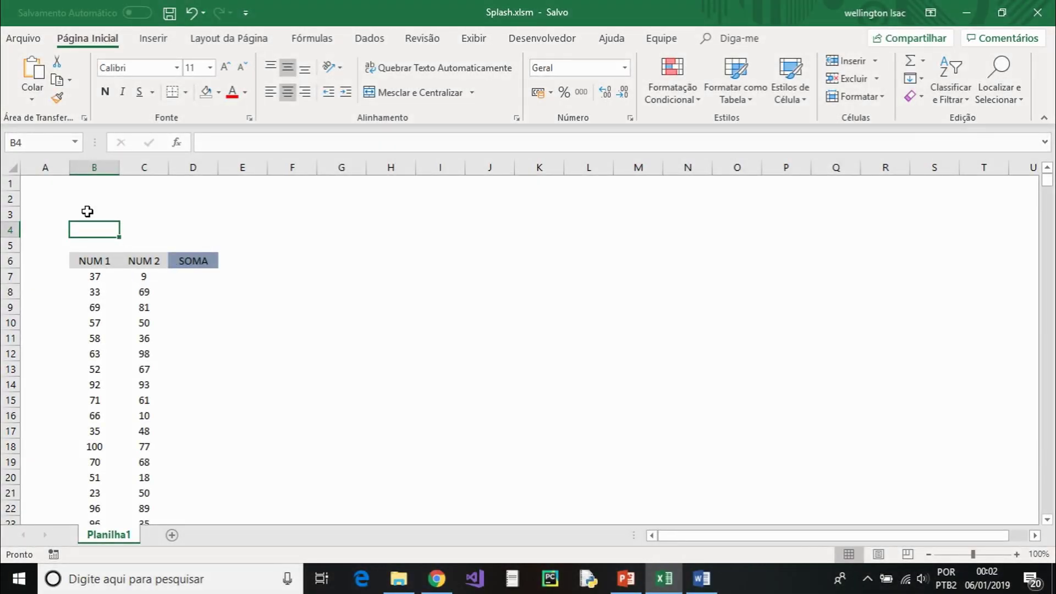
drag(32, 183, 352, 231)
Give cells A1:G4 a grey fill
click(218, 92)
click(211, 161)
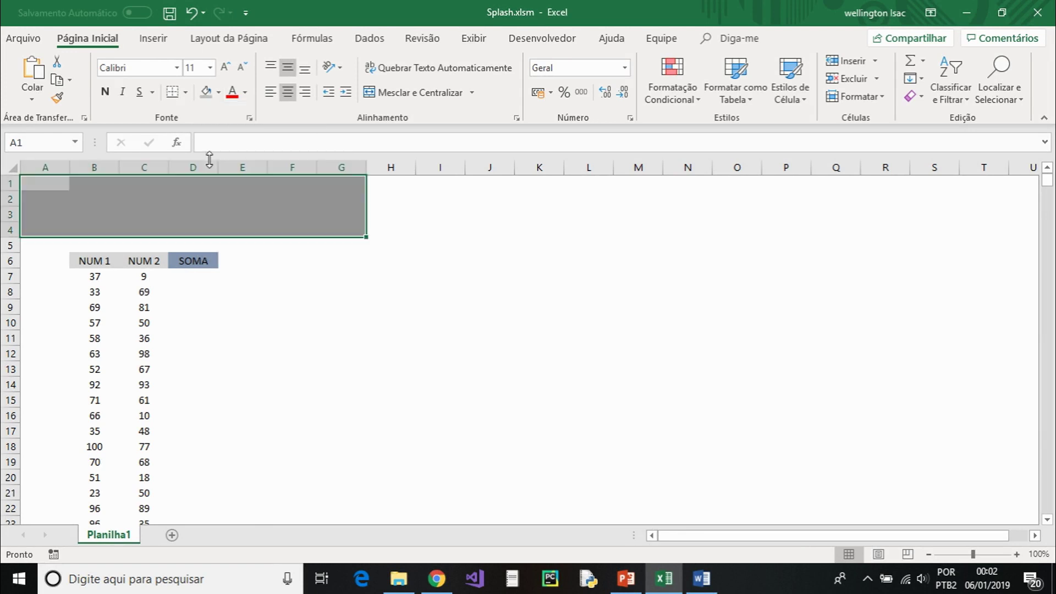
click(184, 247)
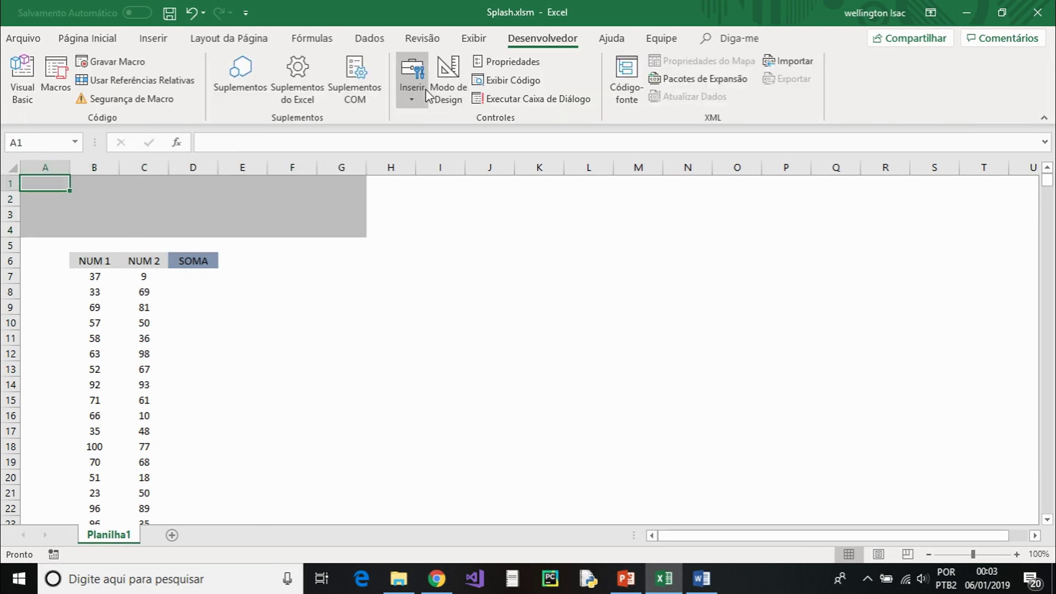
Draw an ActiveX command button over A1:B2 in the grey area
click(412, 92)
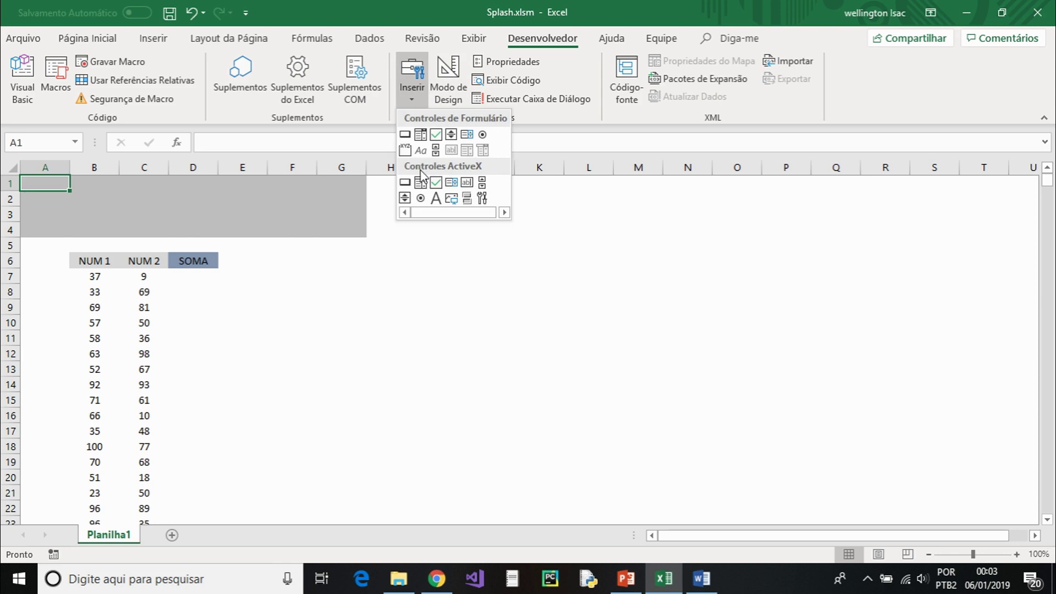
click(404, 182)
mouse_move(32, 186)
mouse_down()
mouse_move(104, 210)
mouse_move(83, 199)
mouse_up()
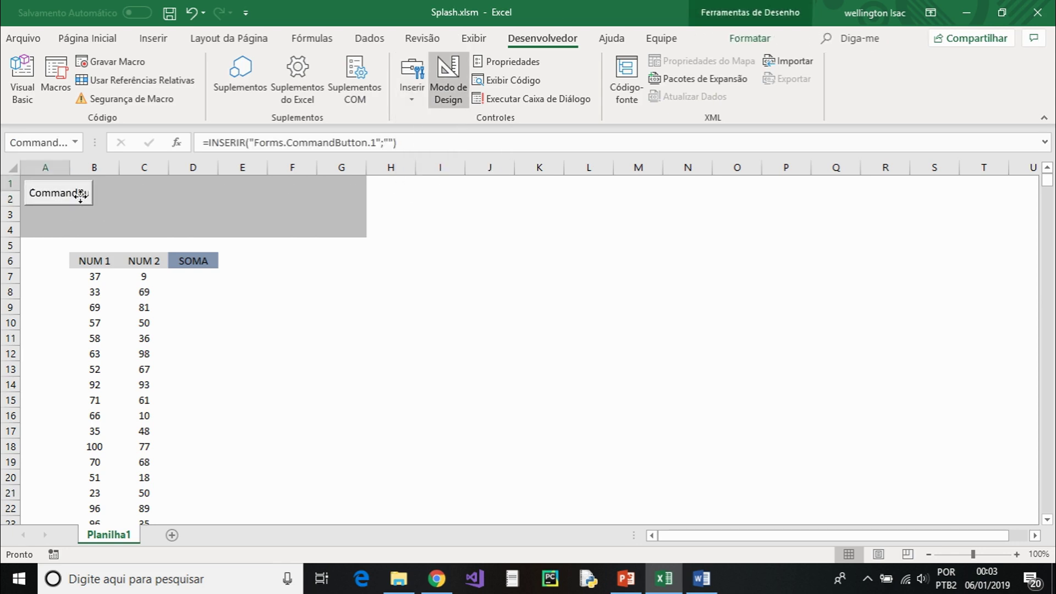
click(412, 96)
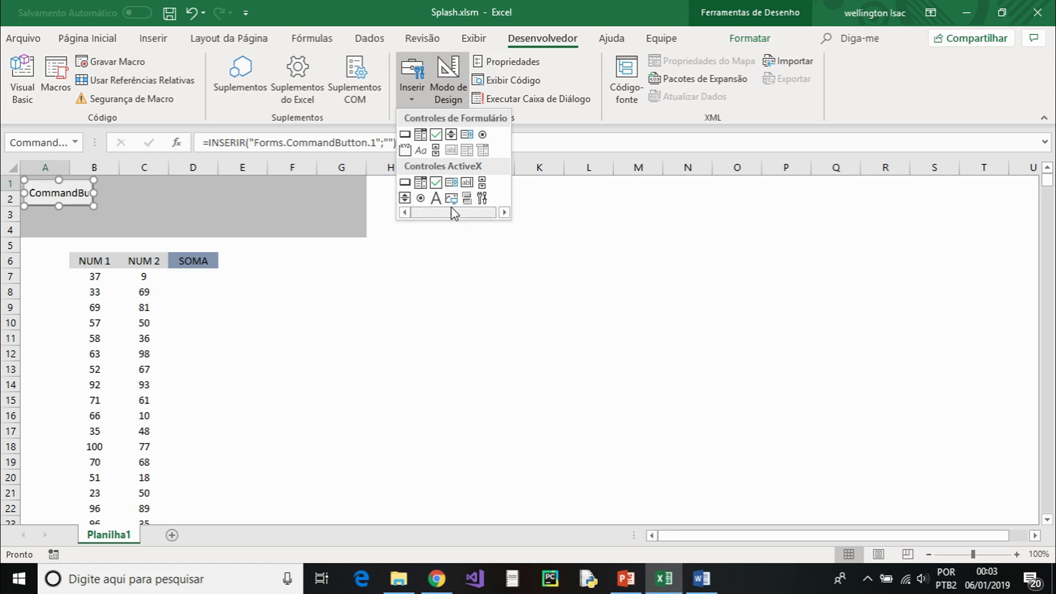
Add a Microsoft ProgressBar Control, version 6.0, from More Controls and draw it across rows 3–4
click(481, 199)
drag(650, 200, 664, 295)
click(571, 270)
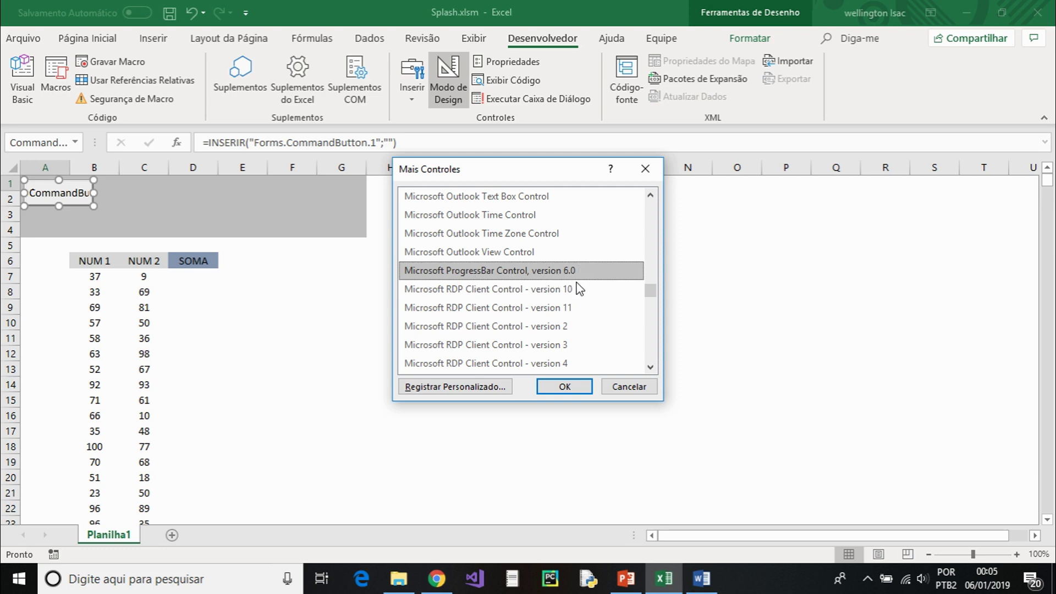
click(566, 386)
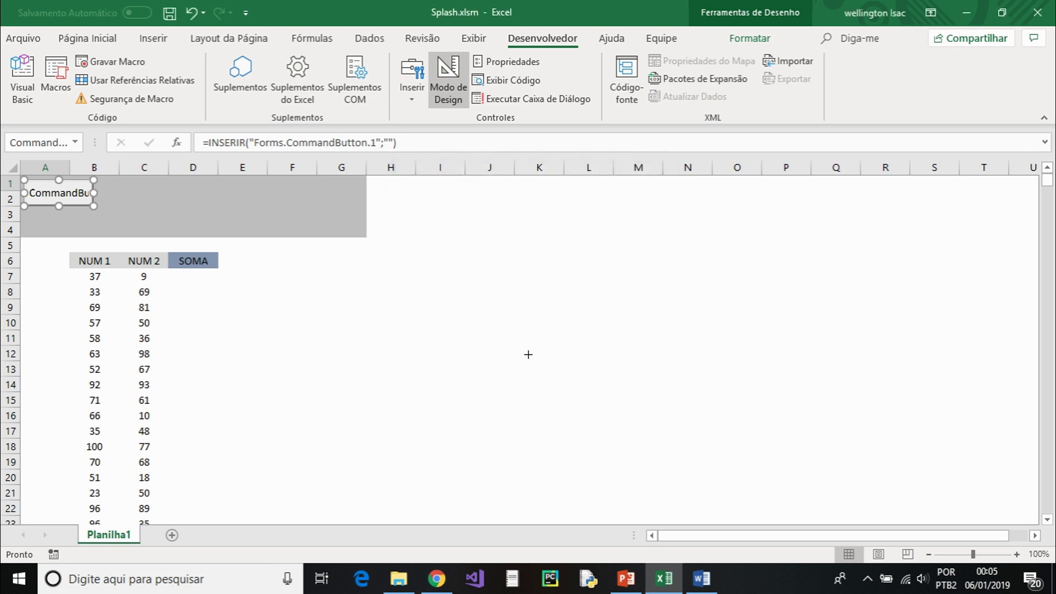
drag(27, 218, 358, 230)
click(347, 196)
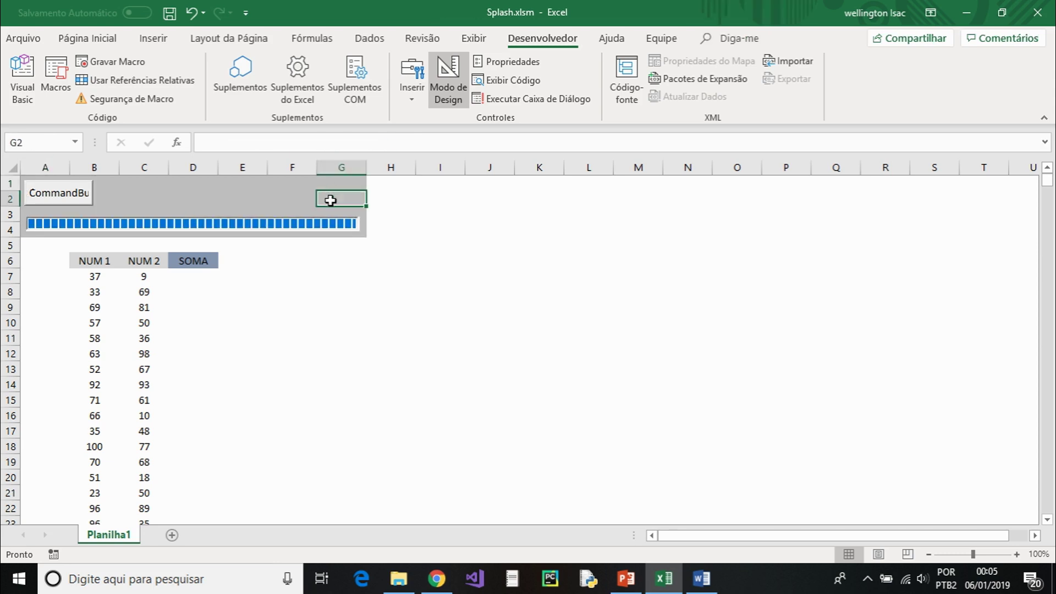
click(74, 192)
Open the progress bar's Properties and rename it pg1
click(97, 225)
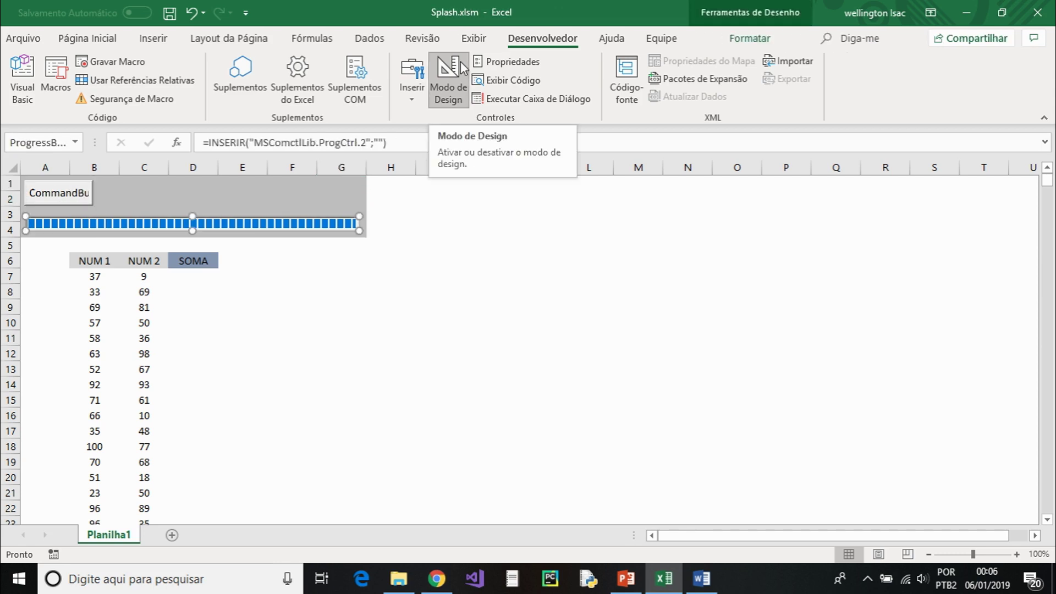
click(498, 62)
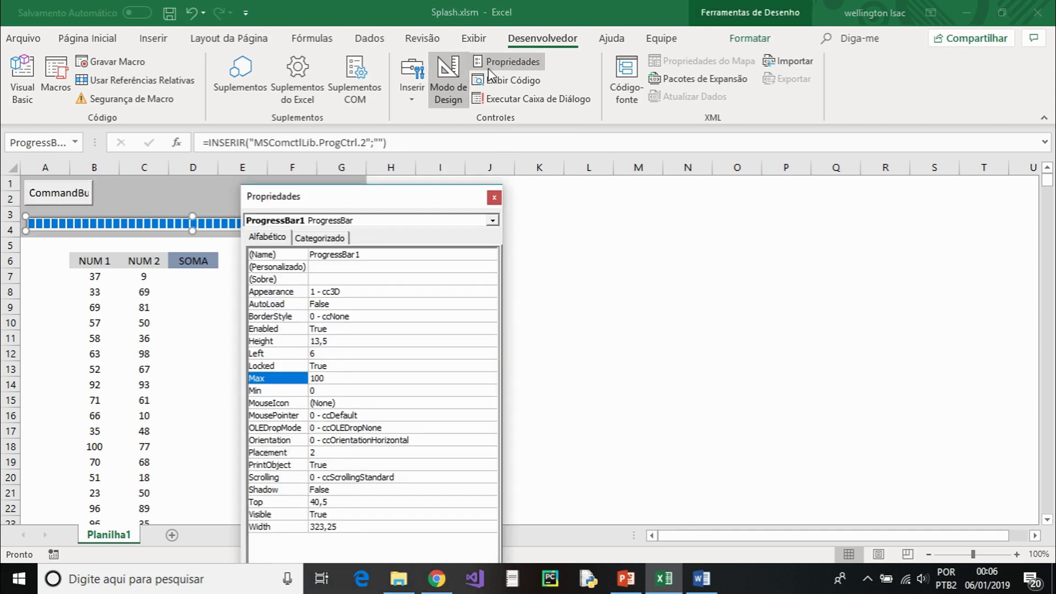
drag(411, 200, 579, 27)
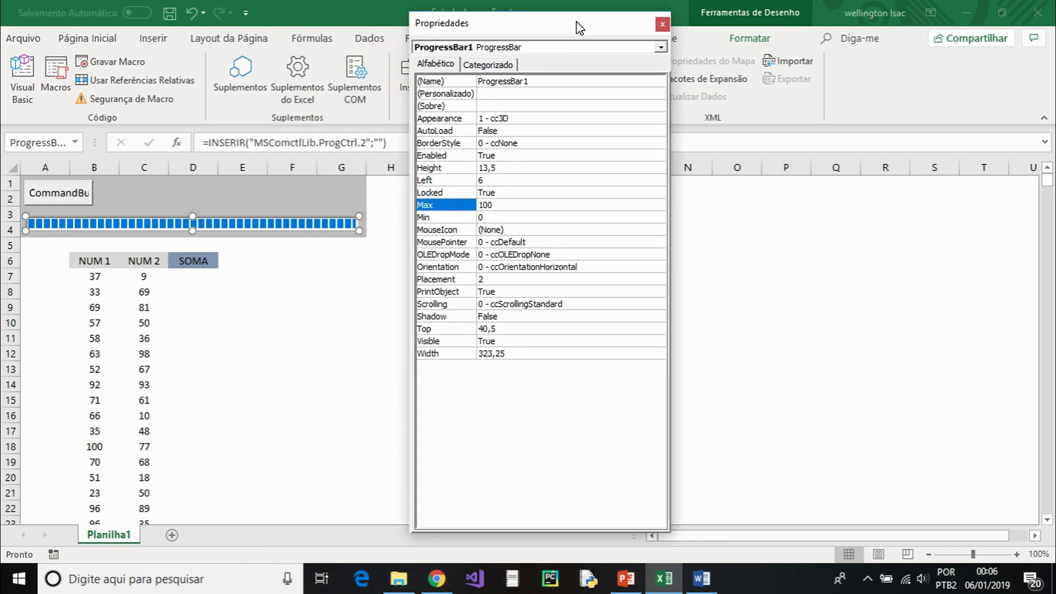
click(302, 226)
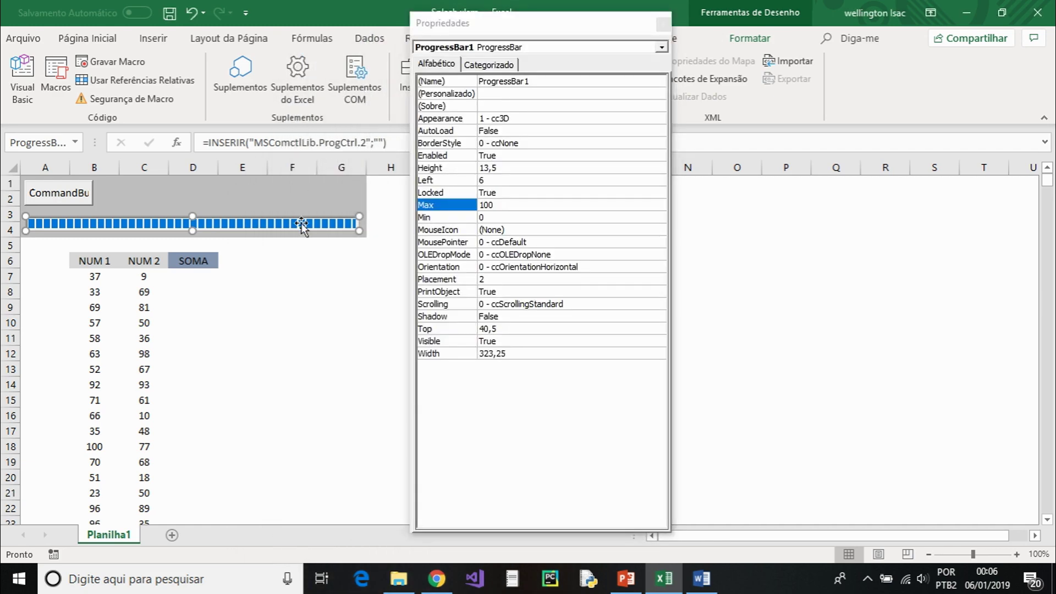
click(541, 81)
double_click(541, 82)
text(pg1)
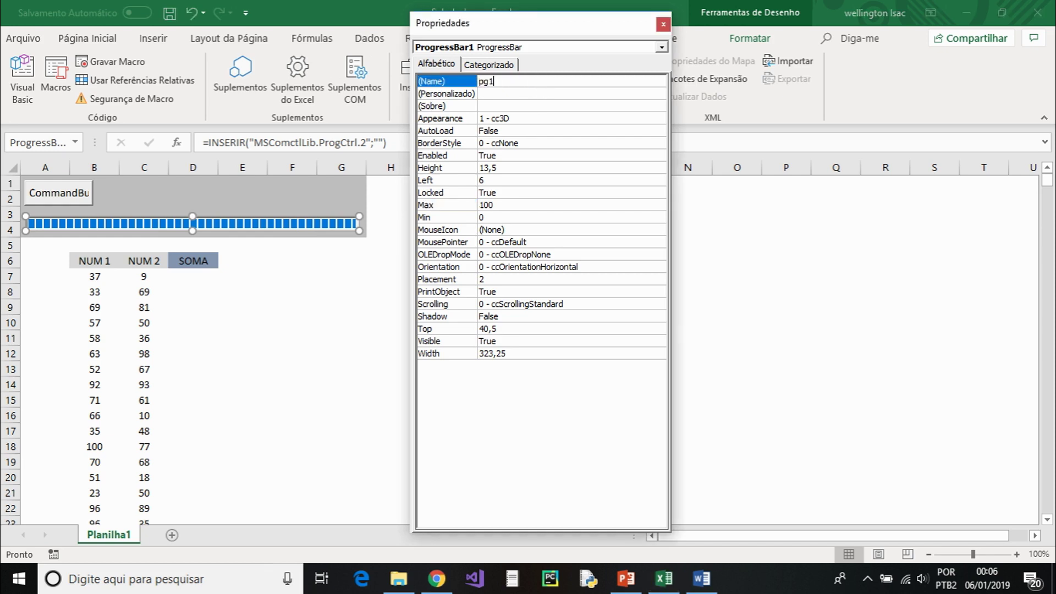
key(Return)
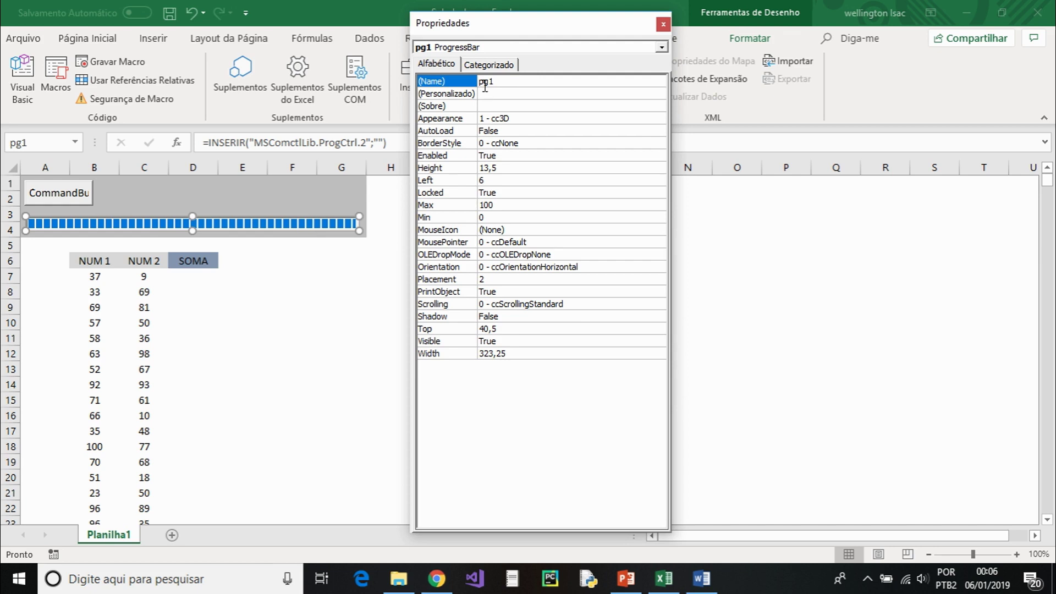
Switch pg1's Appearance to ccFlat, then back to cc3D
click(528, 116)
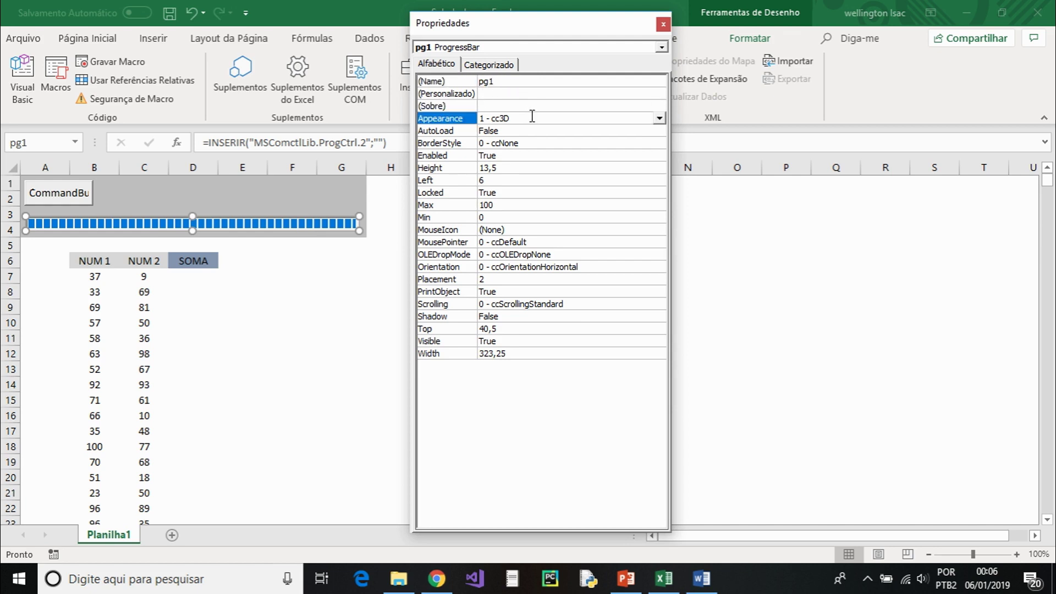
click(658, 119)
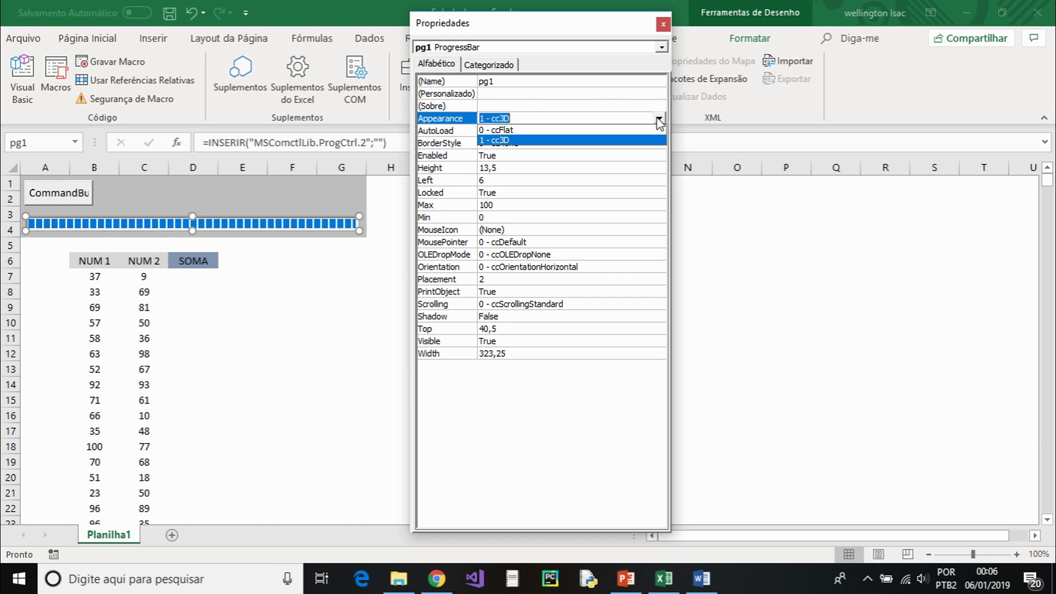
click(545, 129)
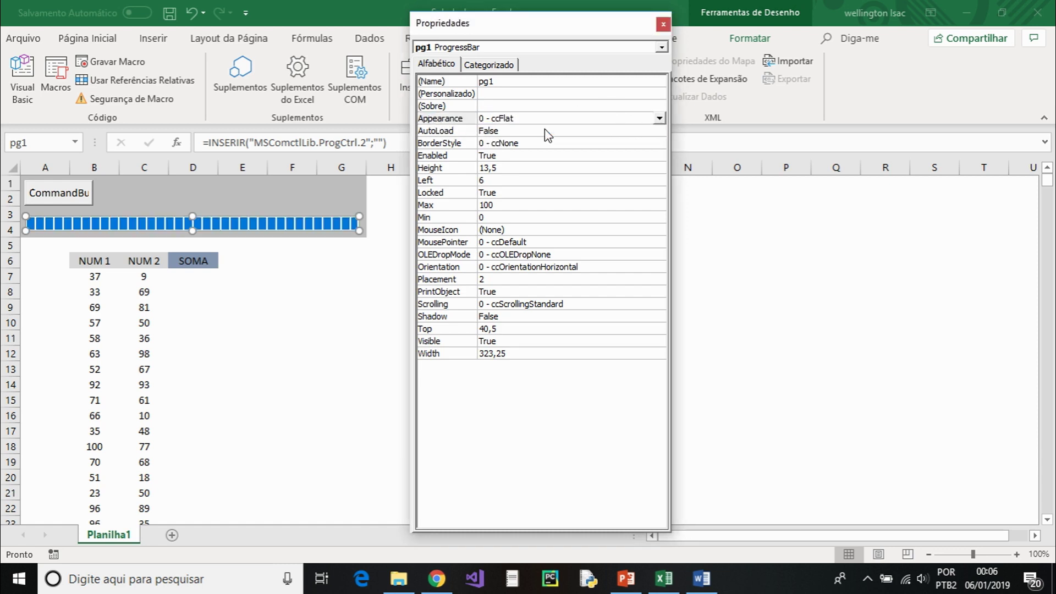
click(659, 119)
click(605, 141)
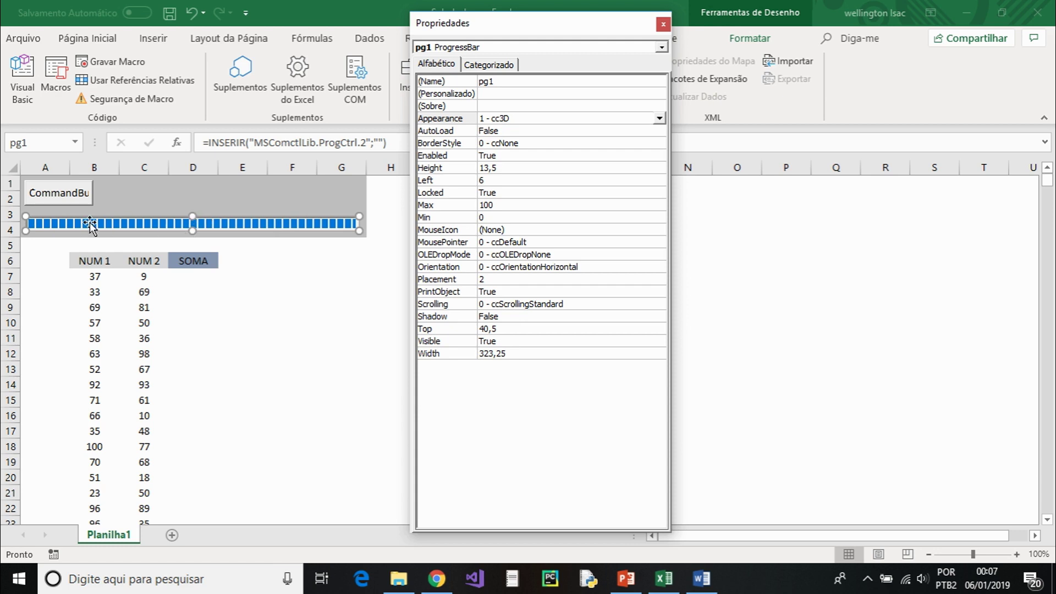
Set pg1's Scrolling property to 1 - ccScrollingSmooth
click(571, 304)
click(659, 305)
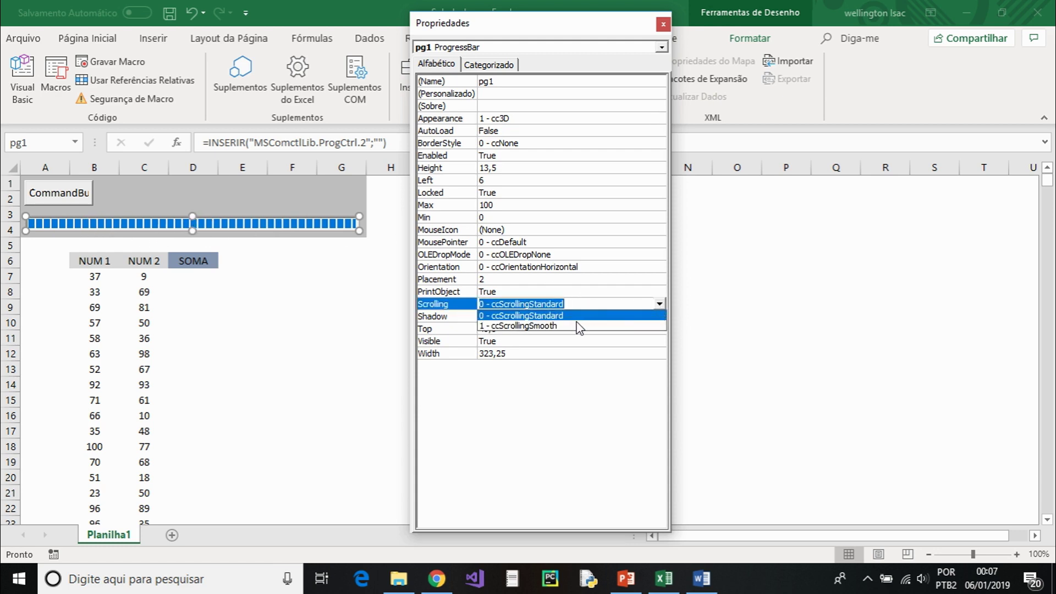
click(548, 325)
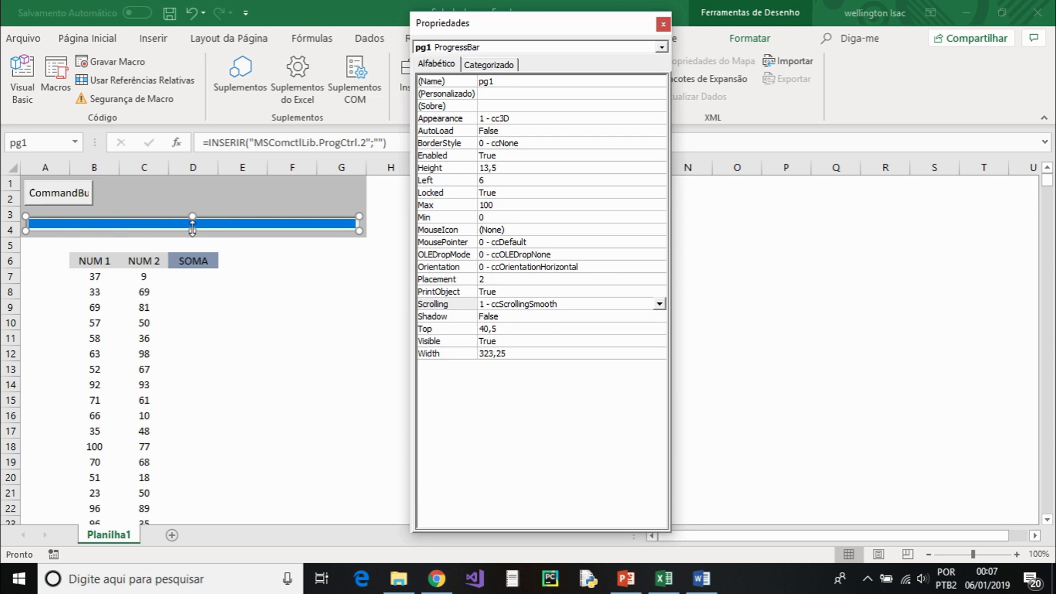
click(253, 201)
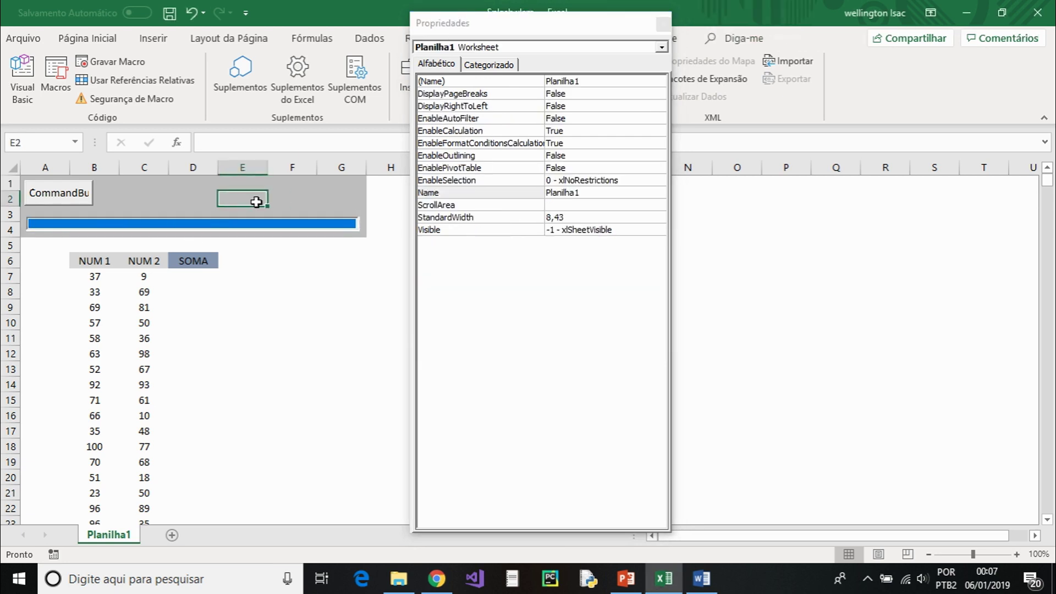
Rename the command button to btn_somar
click(72, 197)
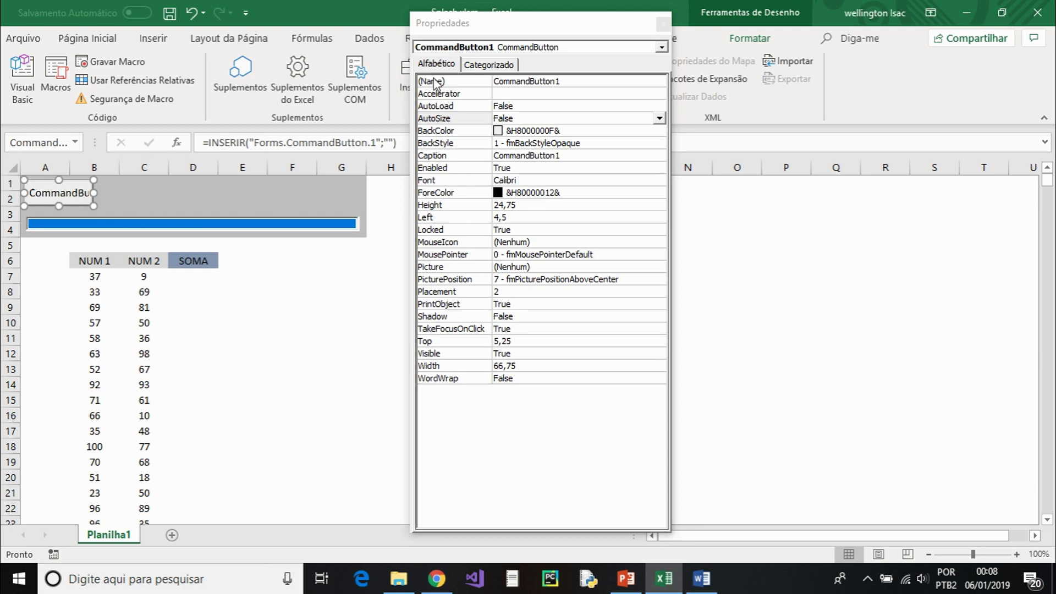
click(589, 82)
text(btn_somar)
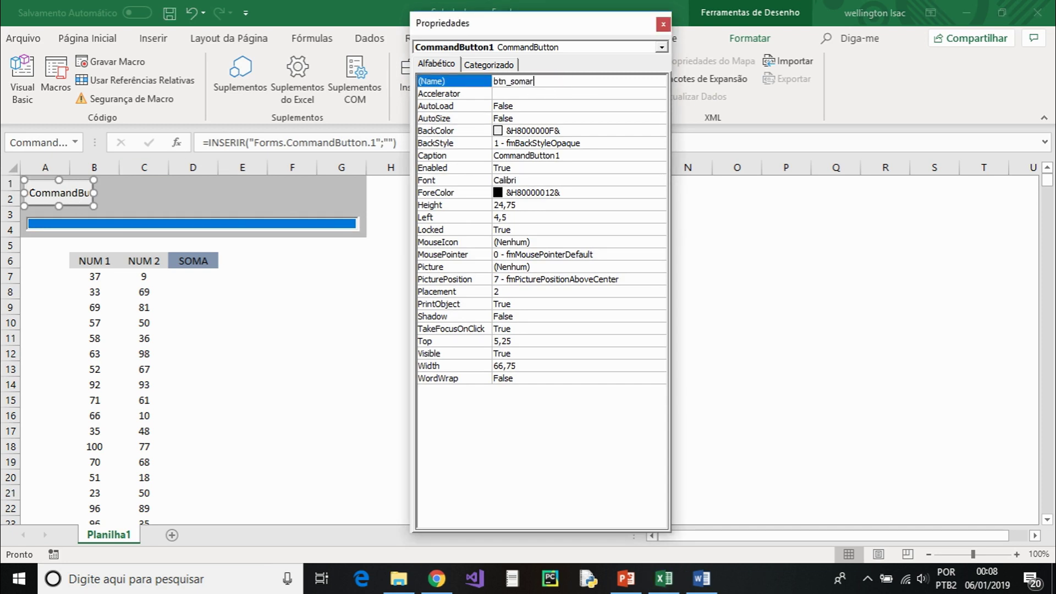
key(Return)
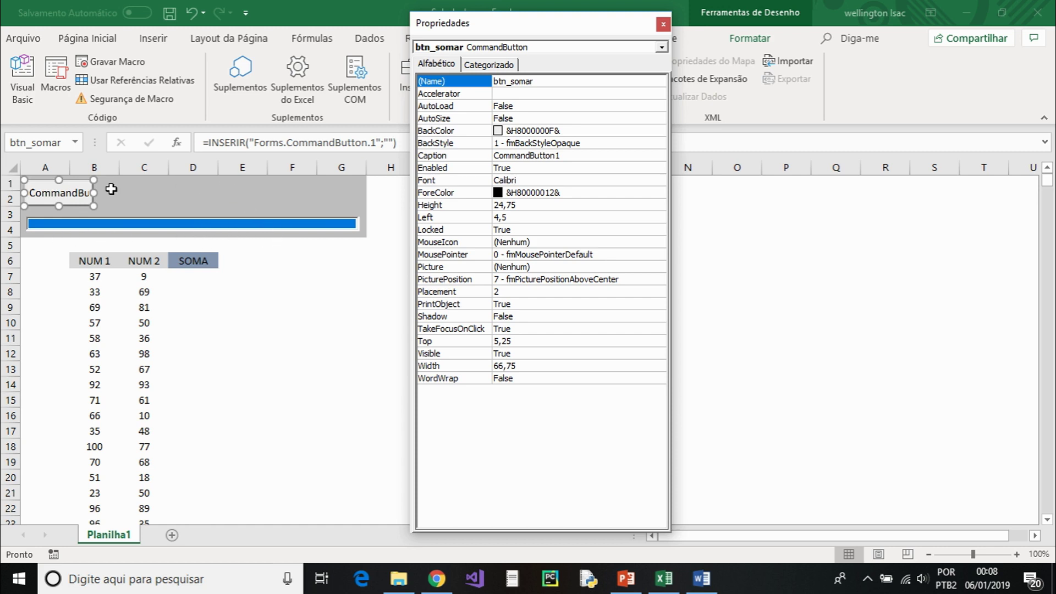
Set the button's caption to SOMAR, close Properties, and open its Click code
click(531, 180)
click(532, 156)
text(SOMAR)
click(689, 160)
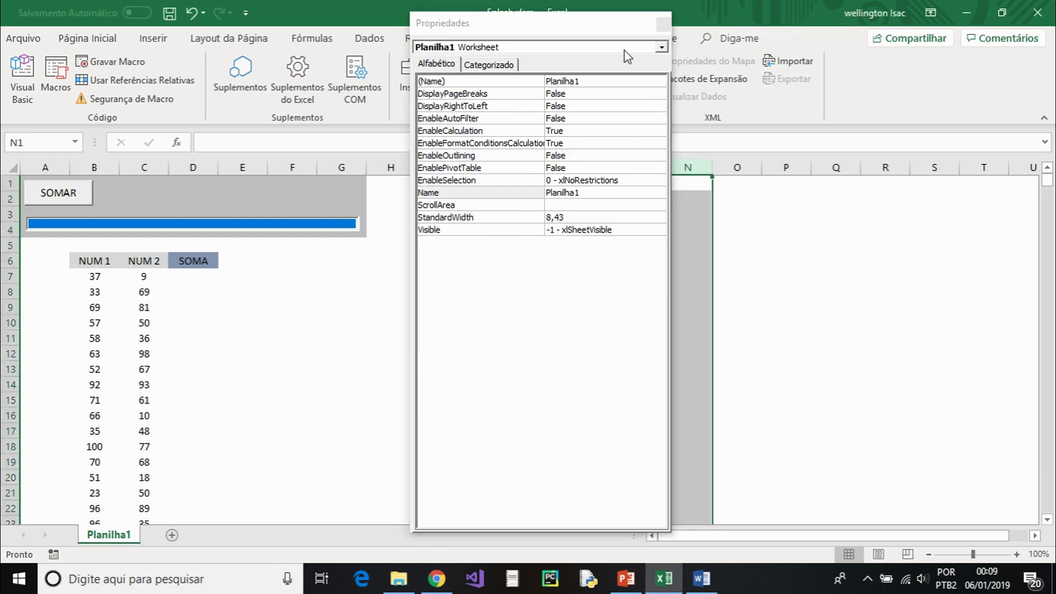
click(669, 25)
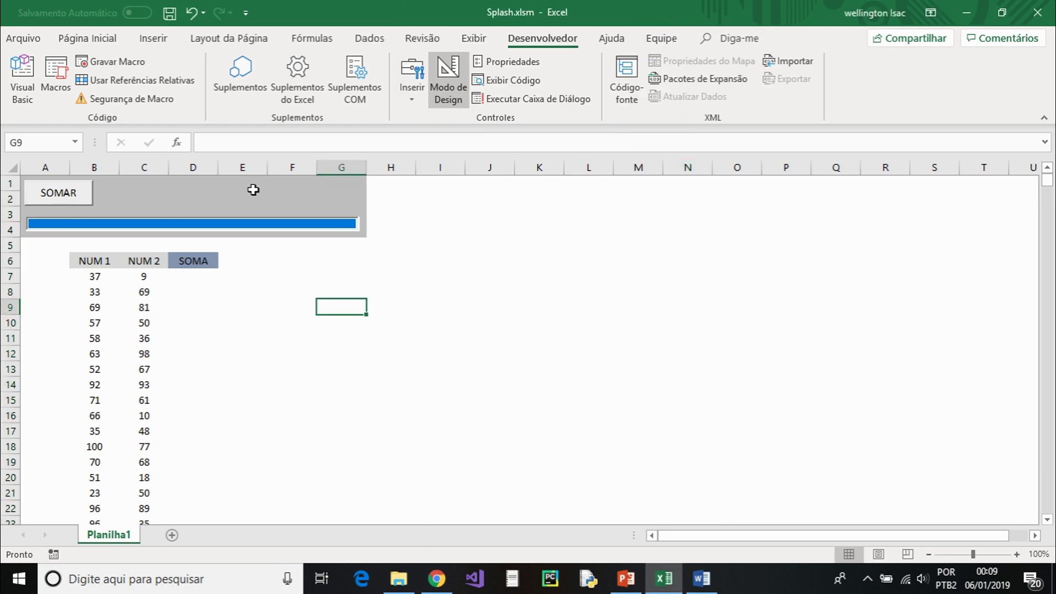
double_click(63, 194)
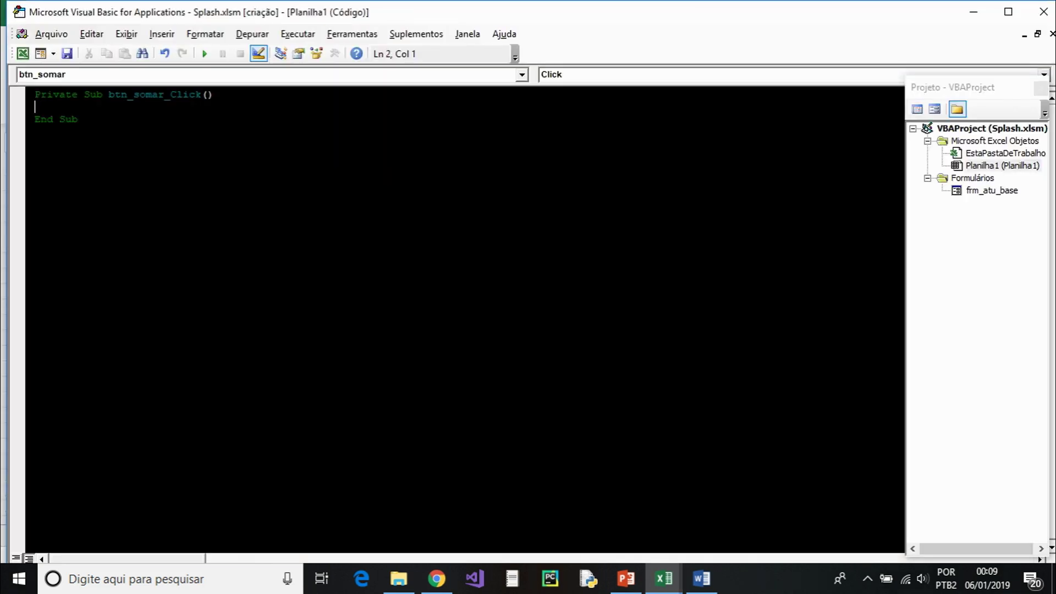
Add blank lines inside btn_somar_Click, then return to Excel and select cell B7
key(Return)
key(Return)
key(Return)
key(Up)
key(Up)
key(alt+F11)
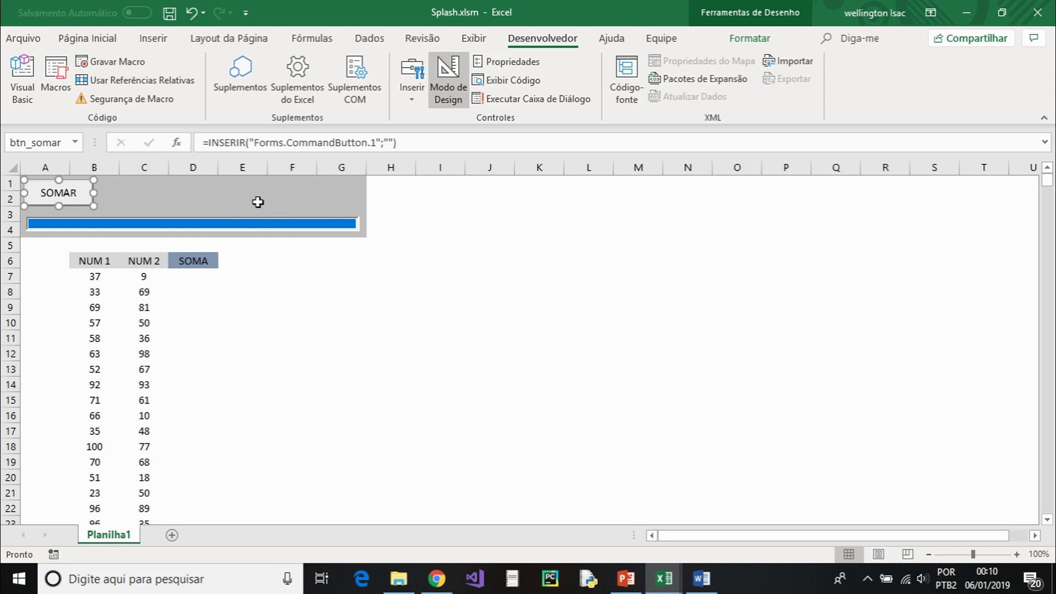
click(193, 260)
click(87, 279)
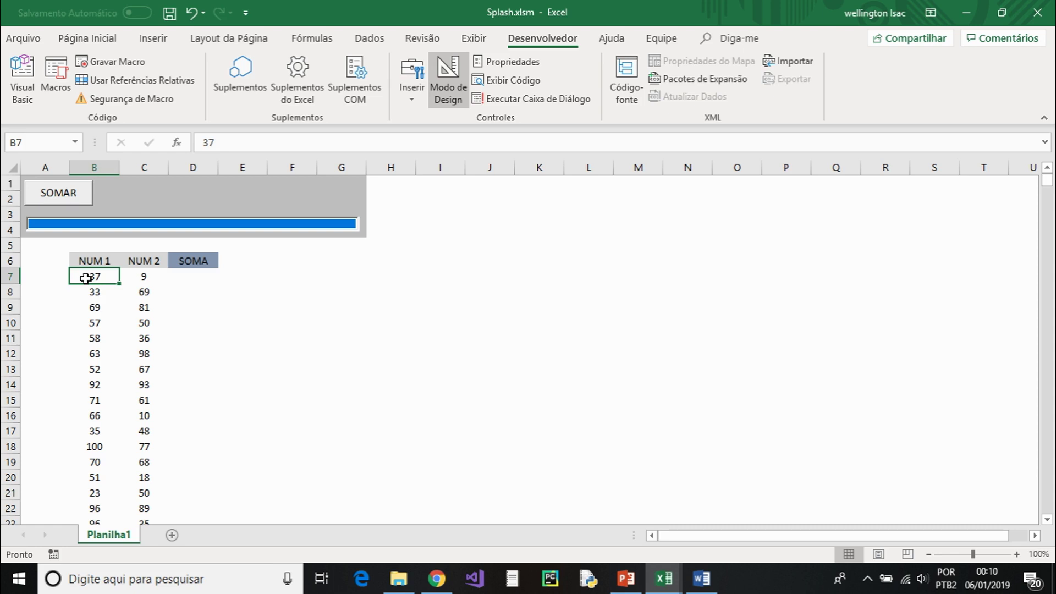
Confirm NUM 1 and NUM 2 end at row 10001, go to D7, and reopen the VBA code
key(ctrl+Down)
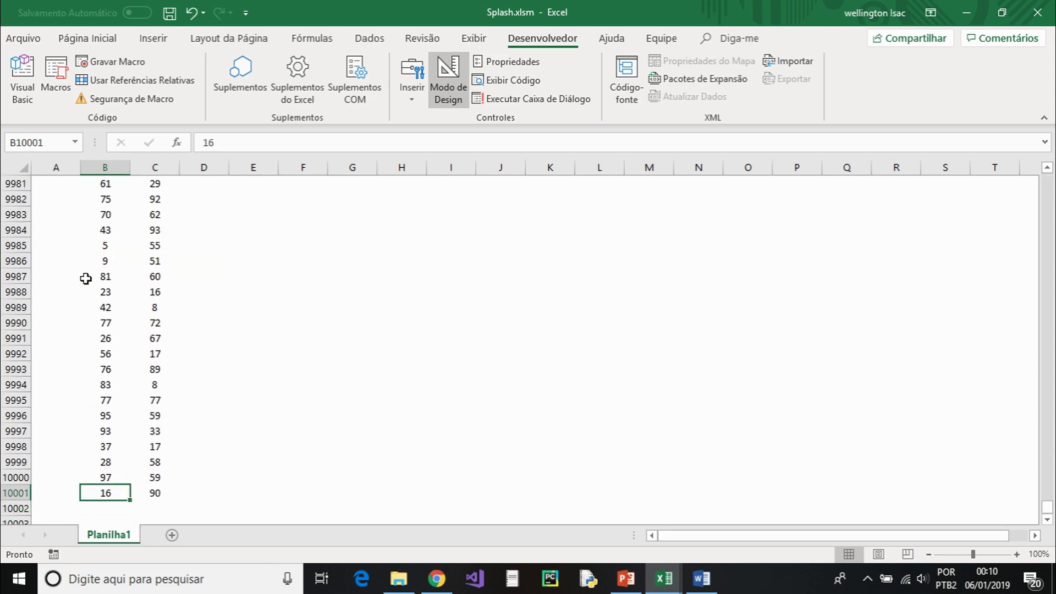
key(Right)
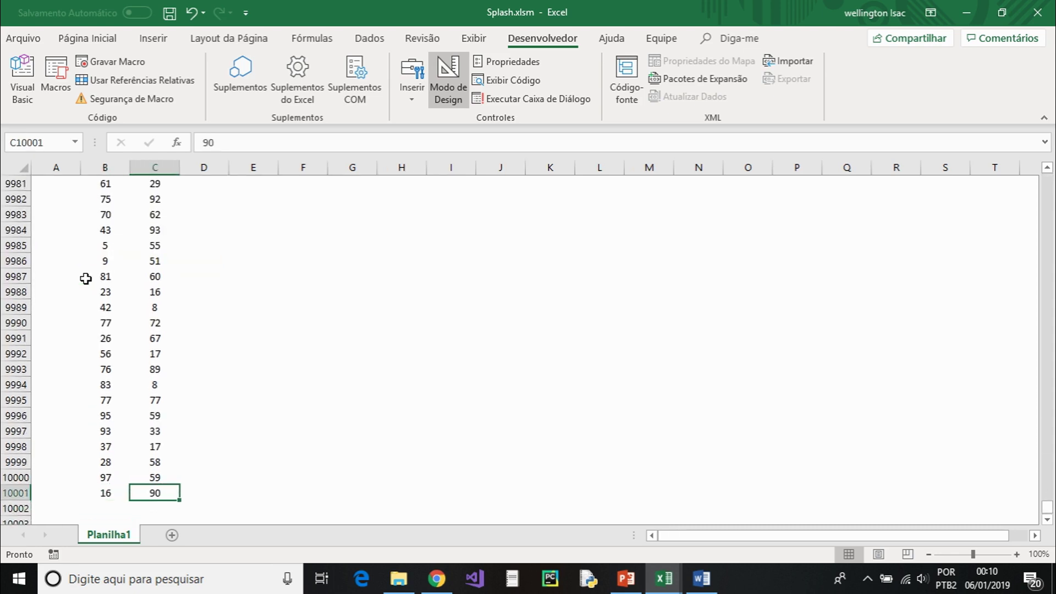
key(ctrl+Up)
key(Down)
key(Up)
key(Up)
key(Right)
key(Down)
key(Down)
key(Left)
key(Right)
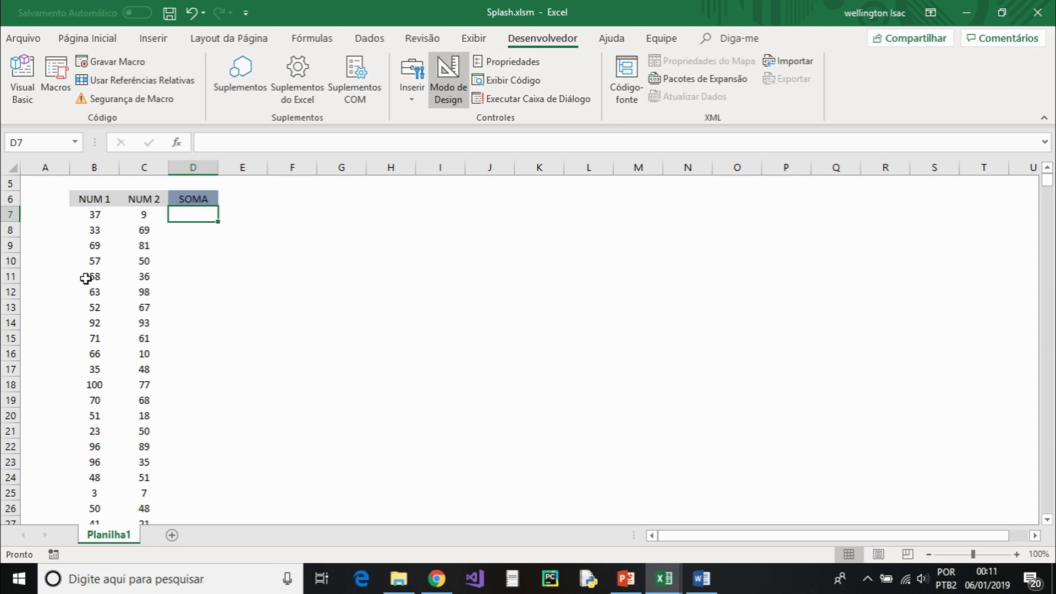
scroll(121, 238, up, 2)
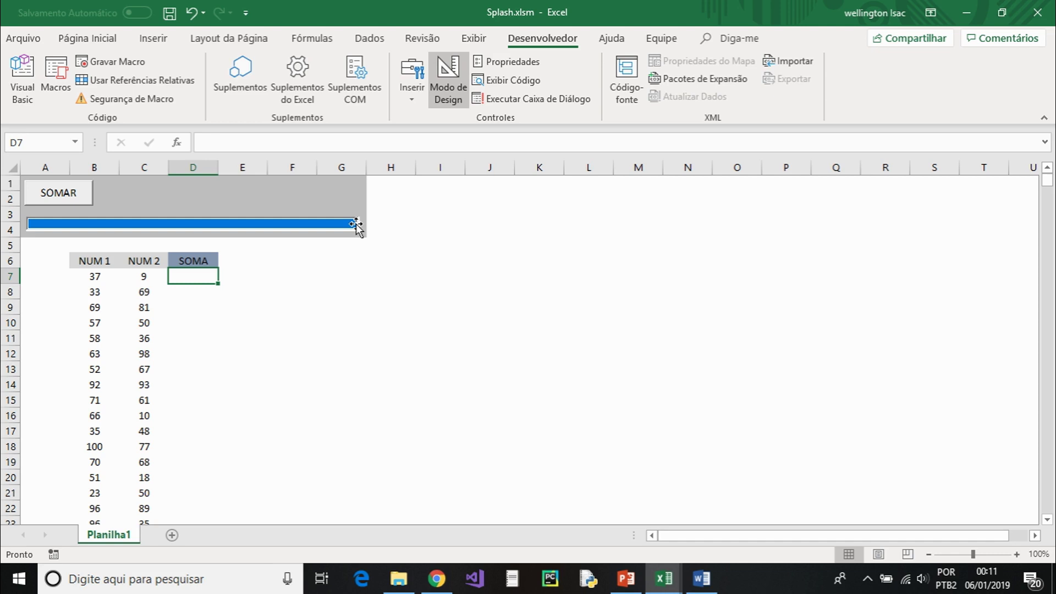
key(alt+F11)
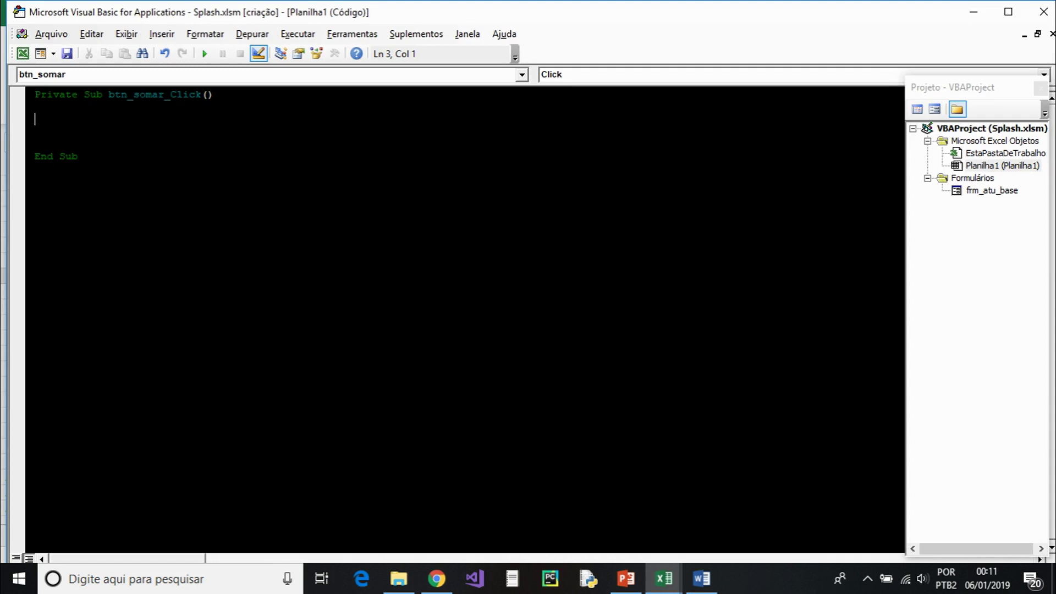
Write Planilha1.pg1.Min = 7 and Planilha1.pg1.Max = 10001 in btn_somar_Click, then return to Excel
text(planilha)
text(1.pg1)
key(Escape)
text(.)
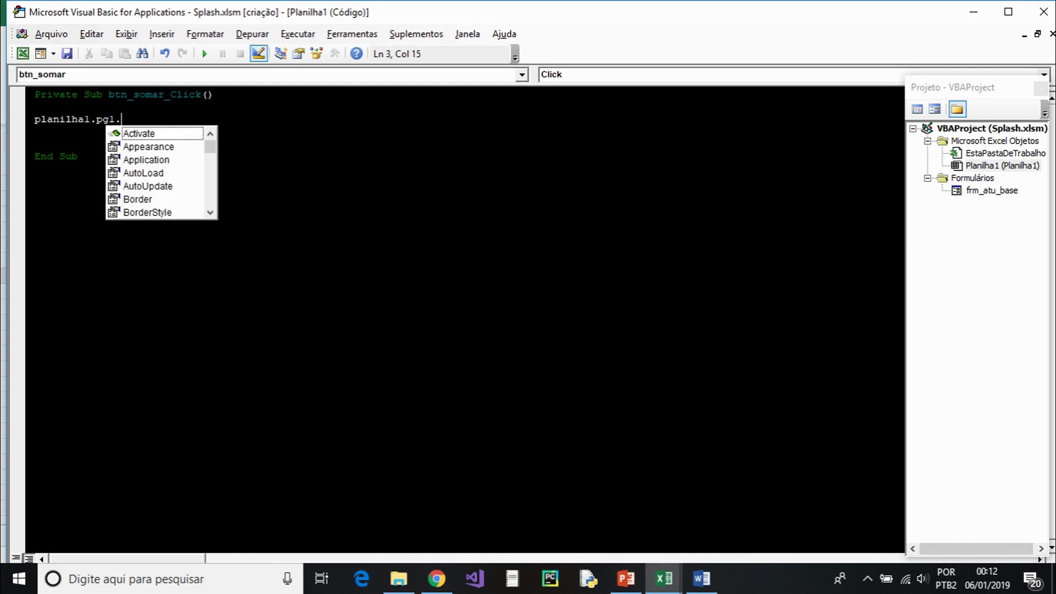
text(m)
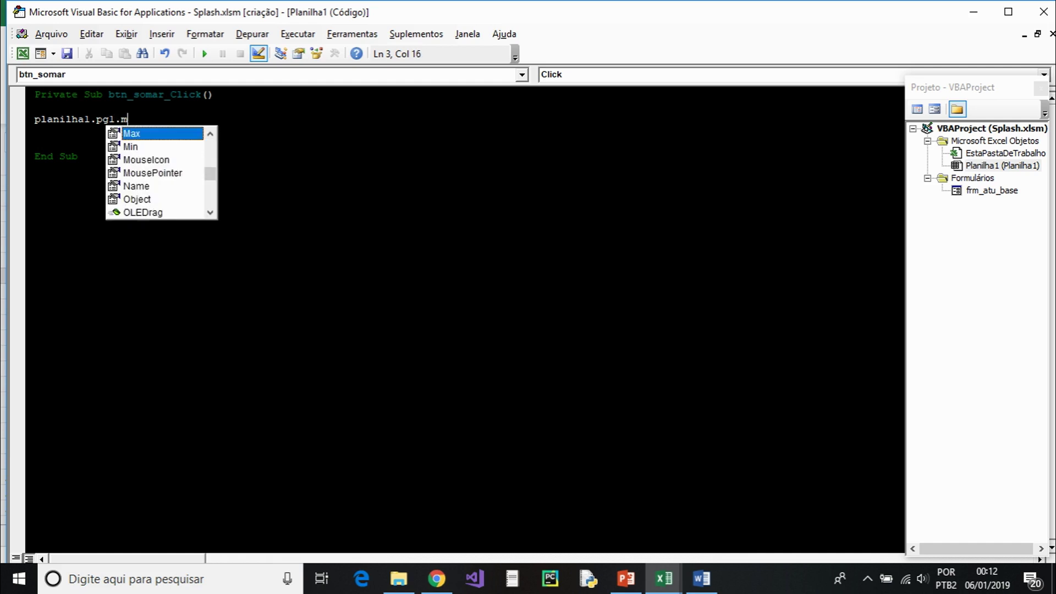
text(in)
key(Tab)
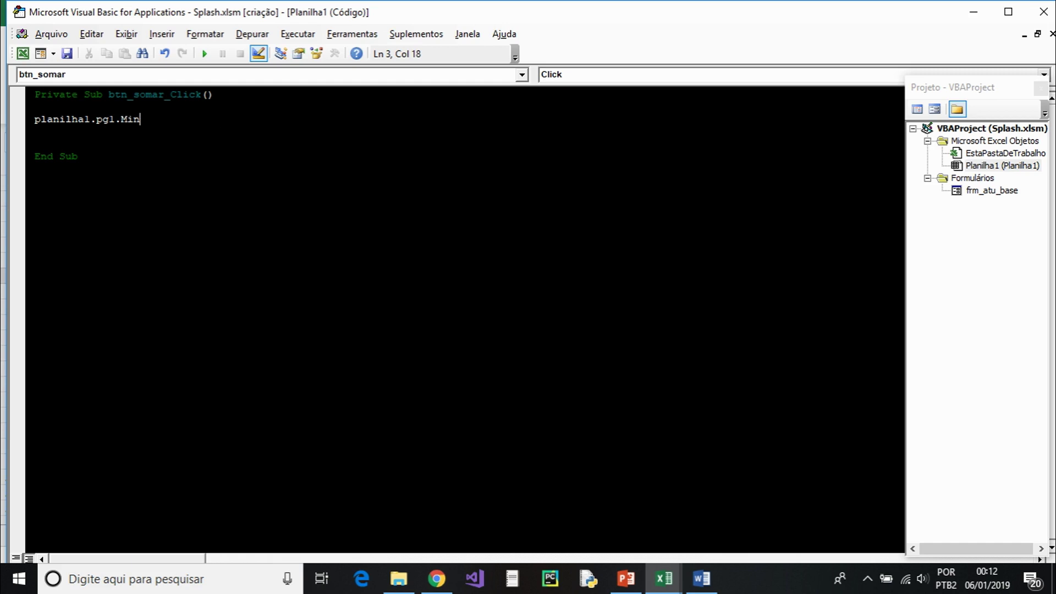
text(= )
text(7)
key(Return)
text(planil)
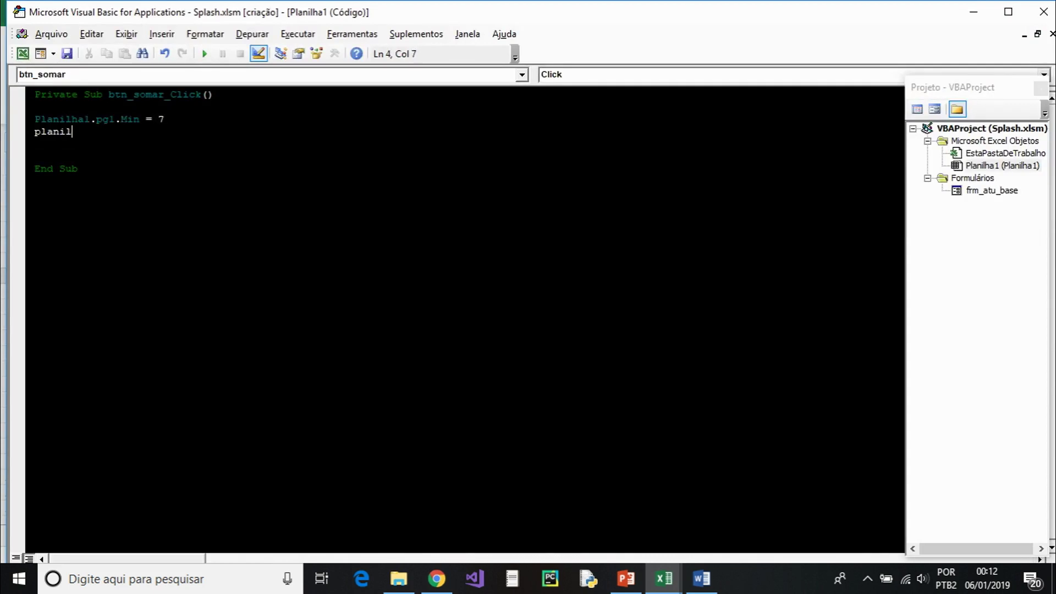
text(ha1.pg1)
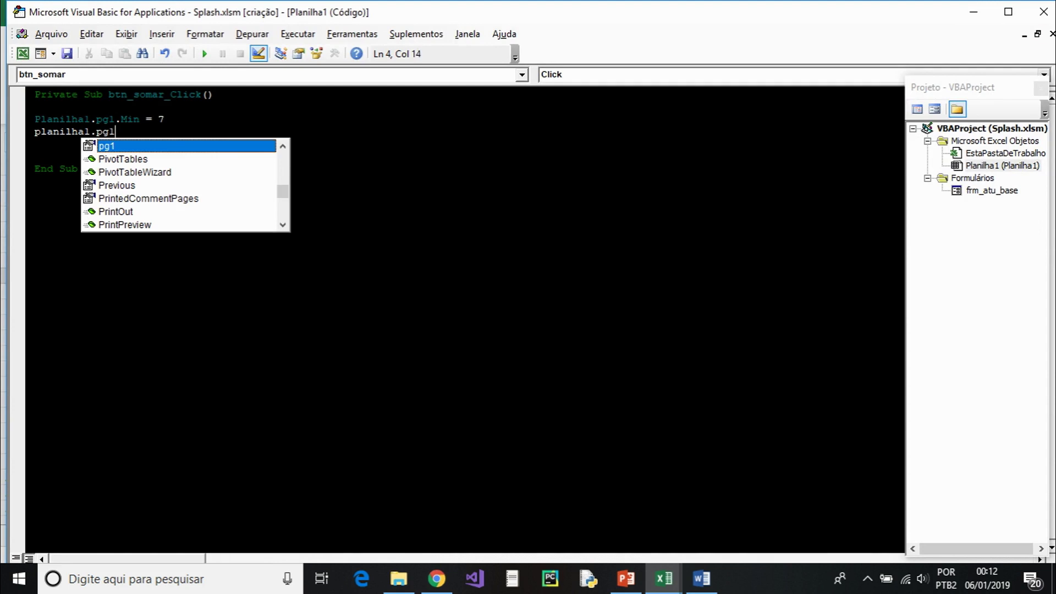
text(.ma)
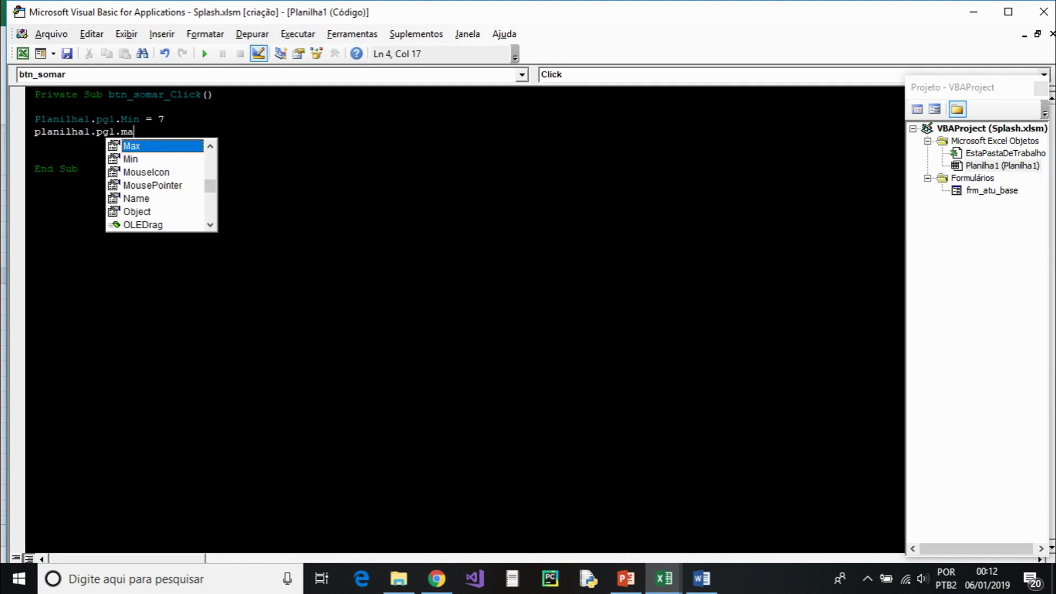
text(x)
key(Tab)
text(= )
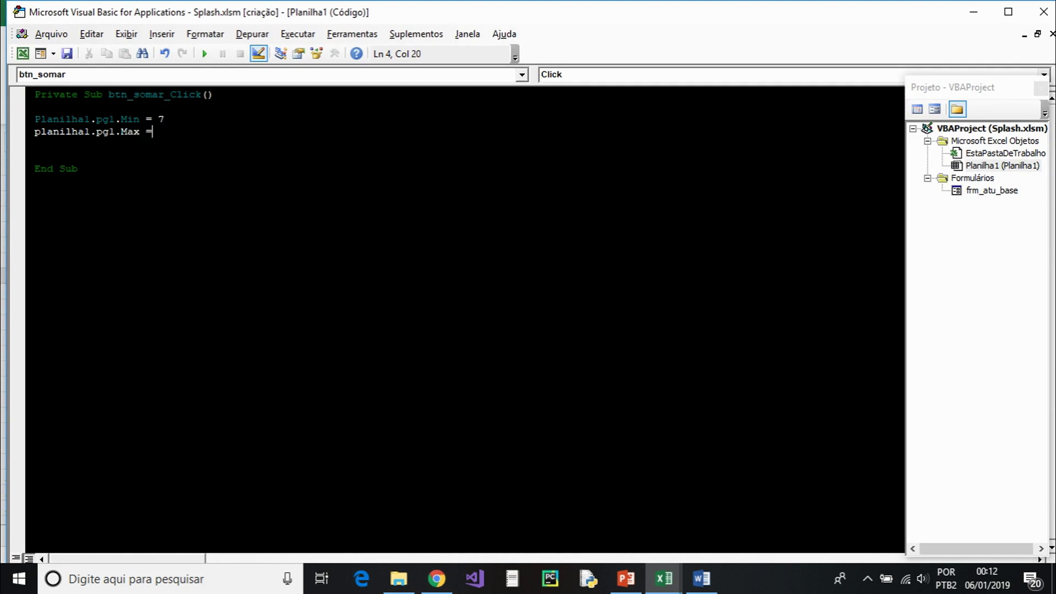
text(100)
text(01)
key(Return)
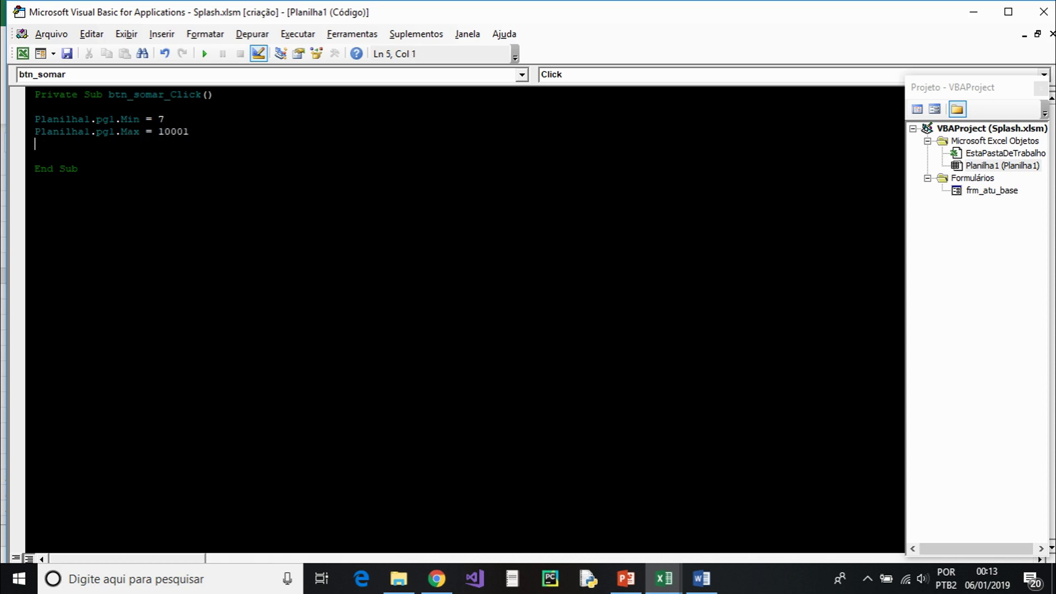
key(alt+F11)
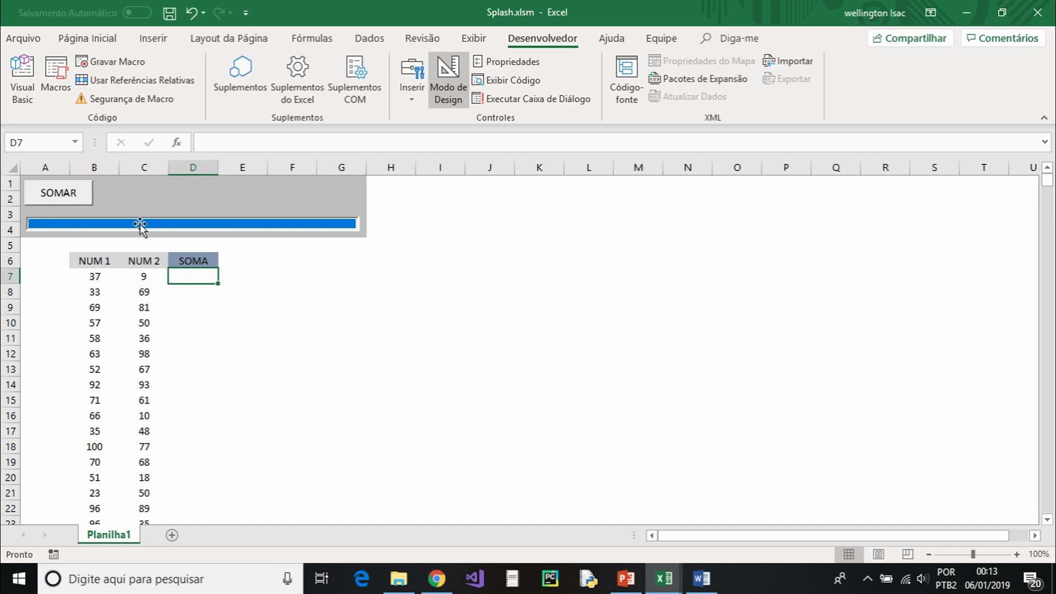
Add the line For cont = 7 To 10001 below the Max line, checking the sheet's rows
key(alt+F11)
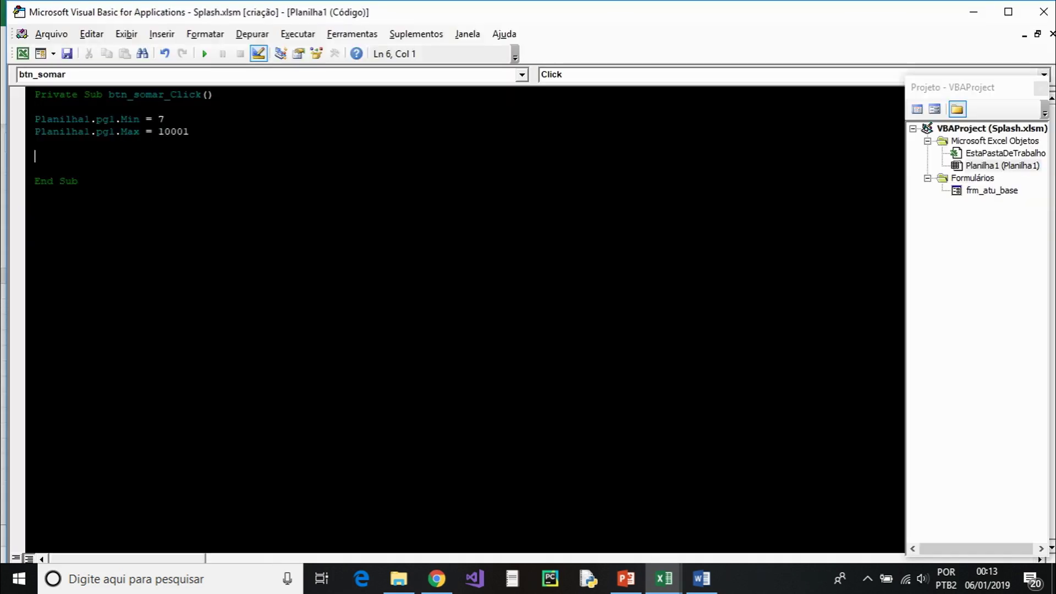
click(189, 132)
key(Return)
key(alt+F11)
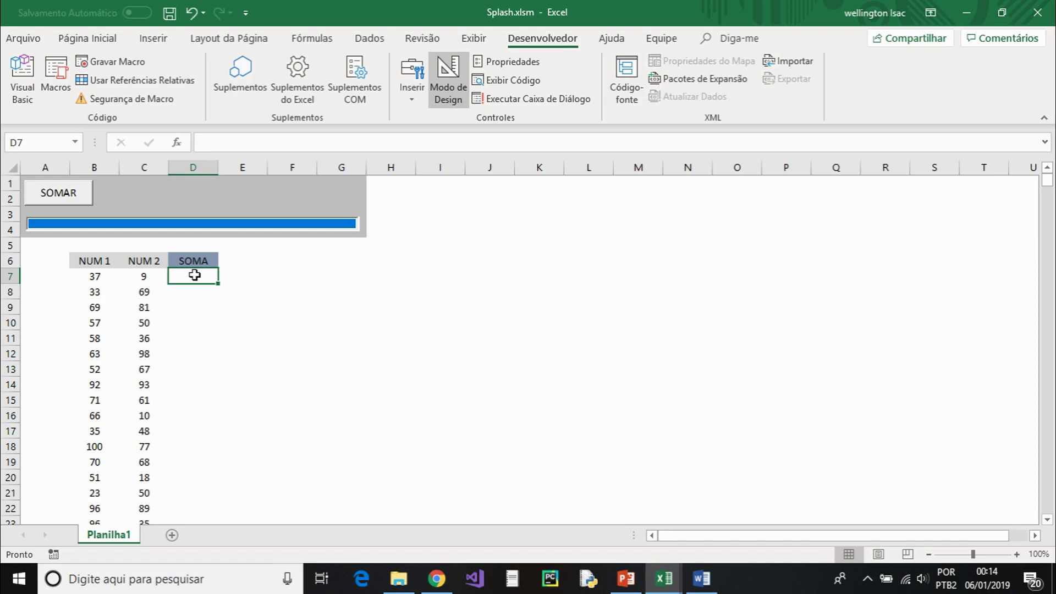
key(alt+F11)
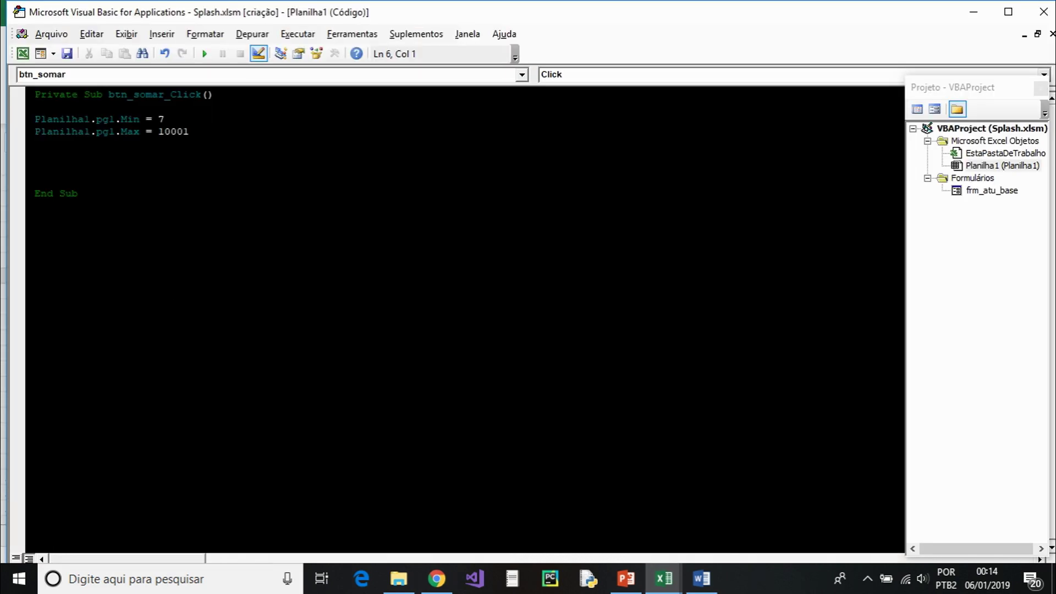
text(for )
text(cont)
text( =)
key(alt+F11)
click(175, 278)
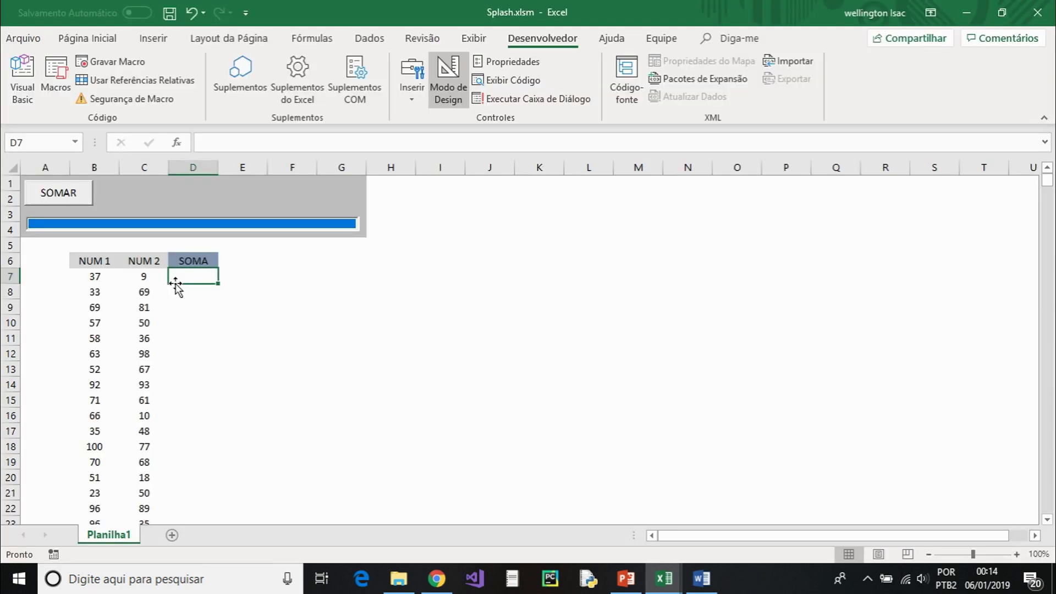
key(alt+F11)
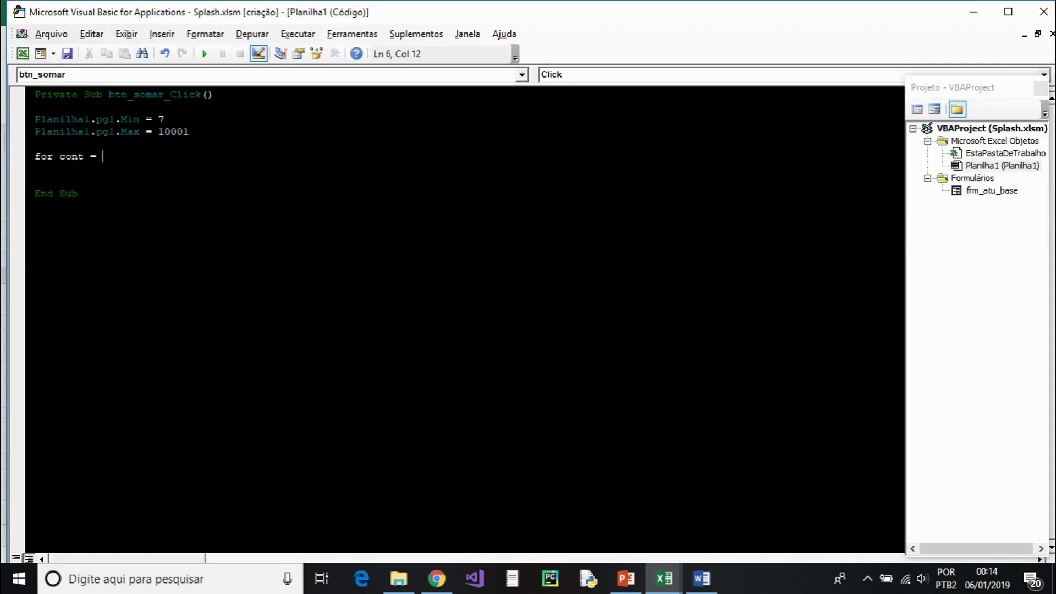
text(7 )
text(to)
key(alt+F11)
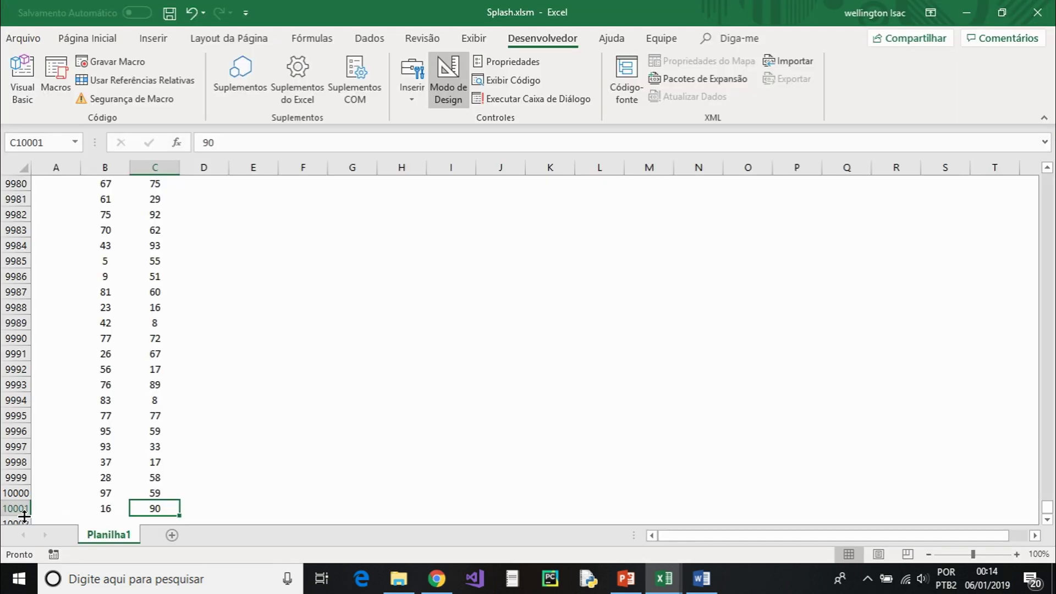
key(alt+F11)
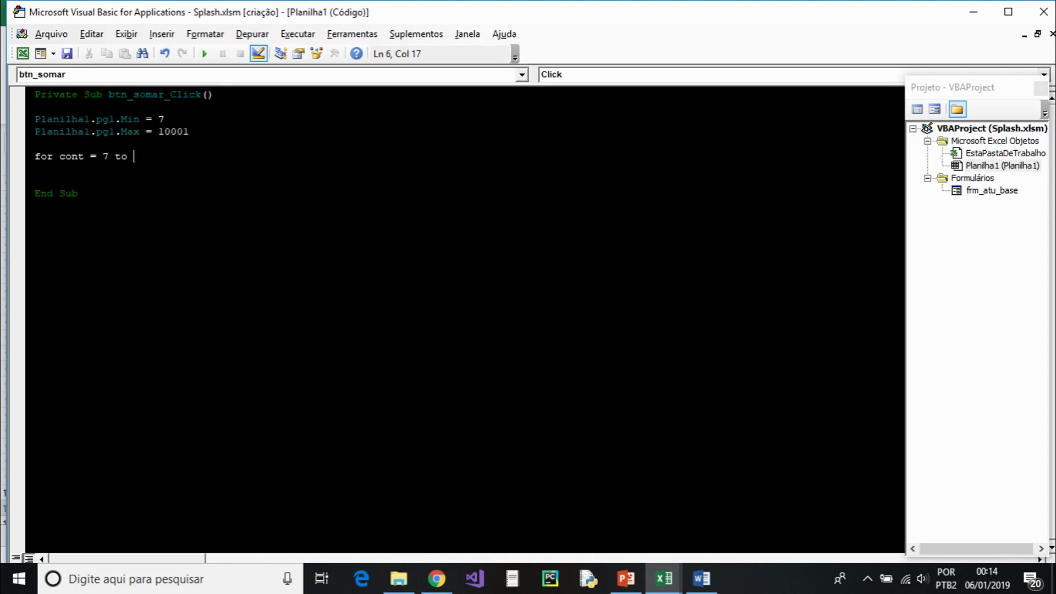
text(10001)
key(Return)
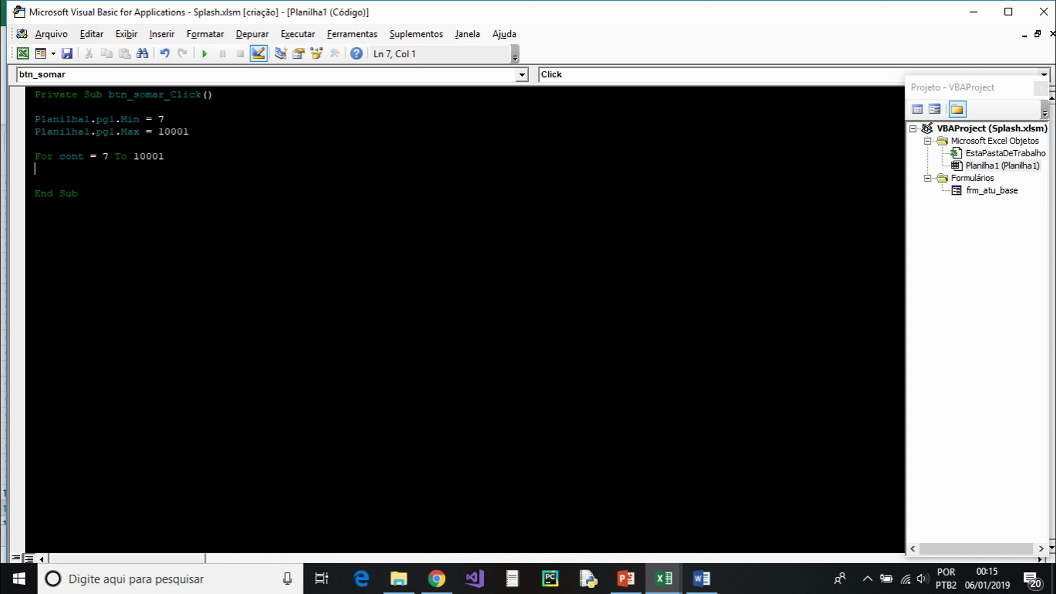
Close the loop with Next and begin planilha1.Cells on a line inside it
key(Return)
key(Return)
text(next)
click(165, 157)
key(Down)
key(Down)
key(Return)
key(Up)
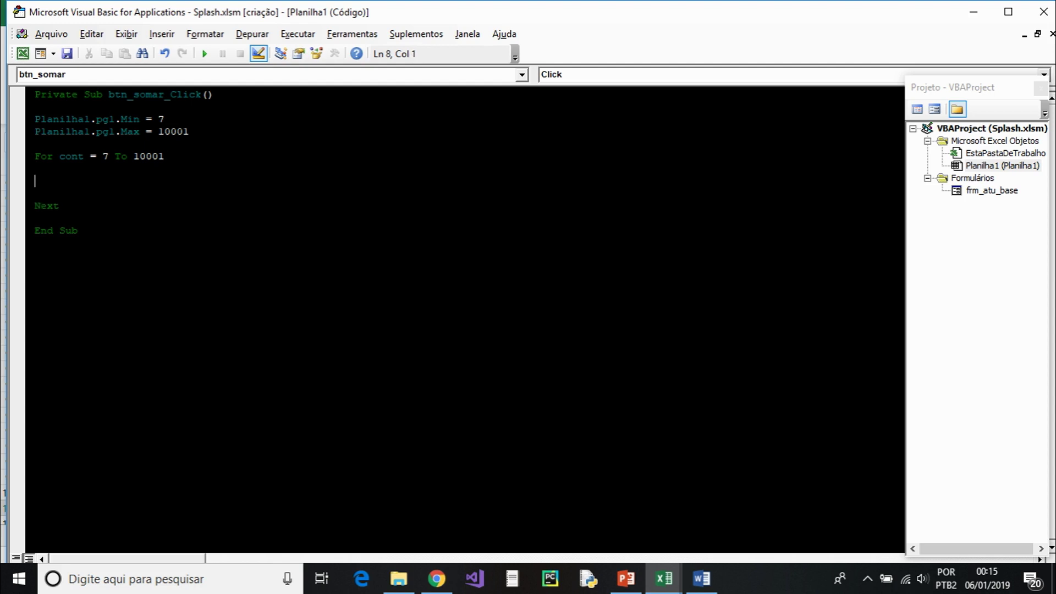
text(planilha1.cel)
key(Tab)
Write Planilha1.Cells(cont, 4).Value = Planilha1.Cells(cont, 2).Value, checking column letters on the sheet
text(()
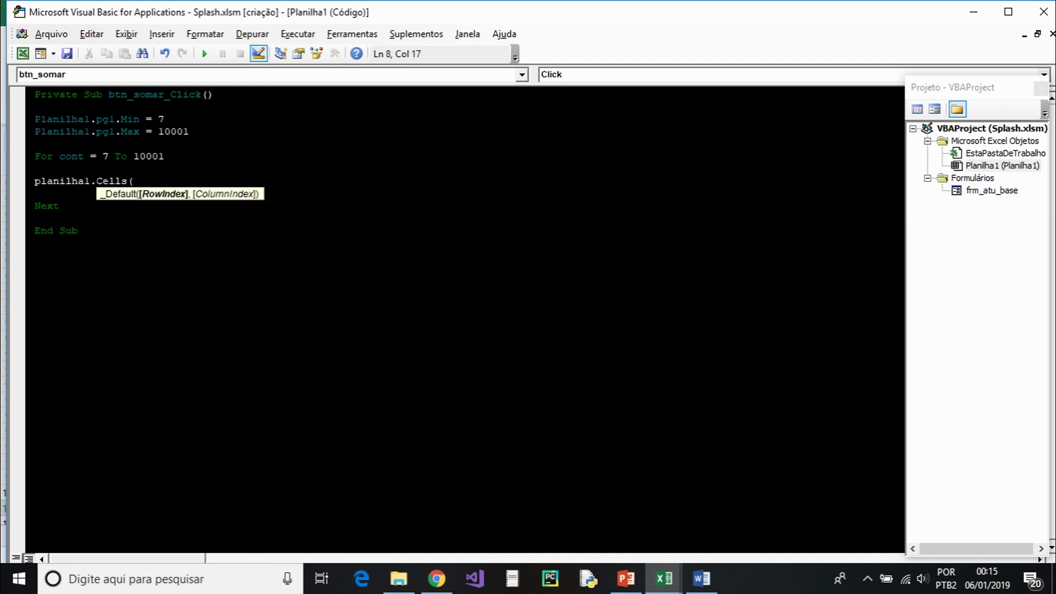
text(cont,)
key(alt+F11)
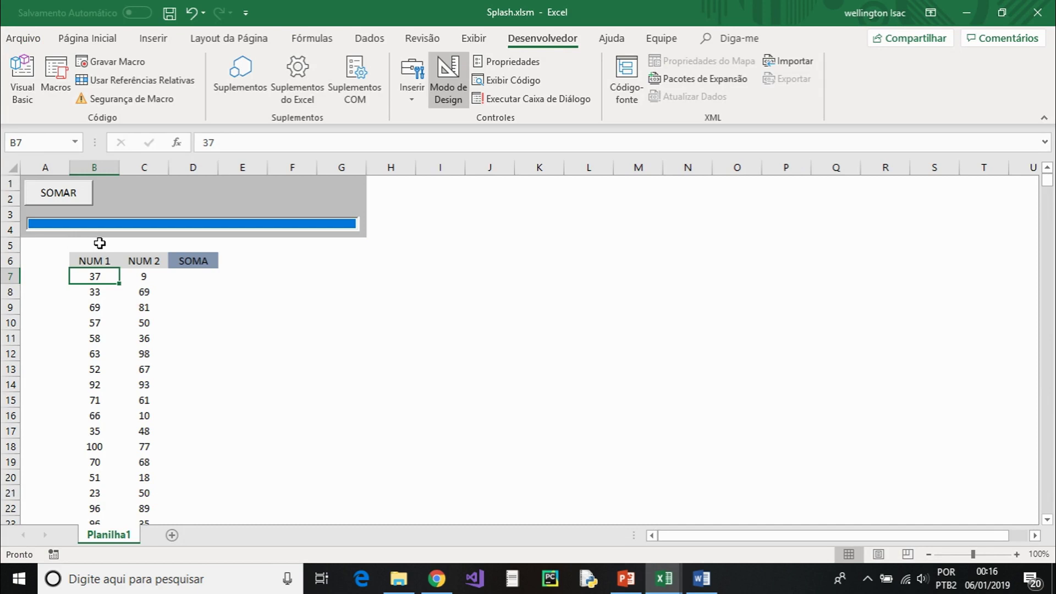
click(200, 163)
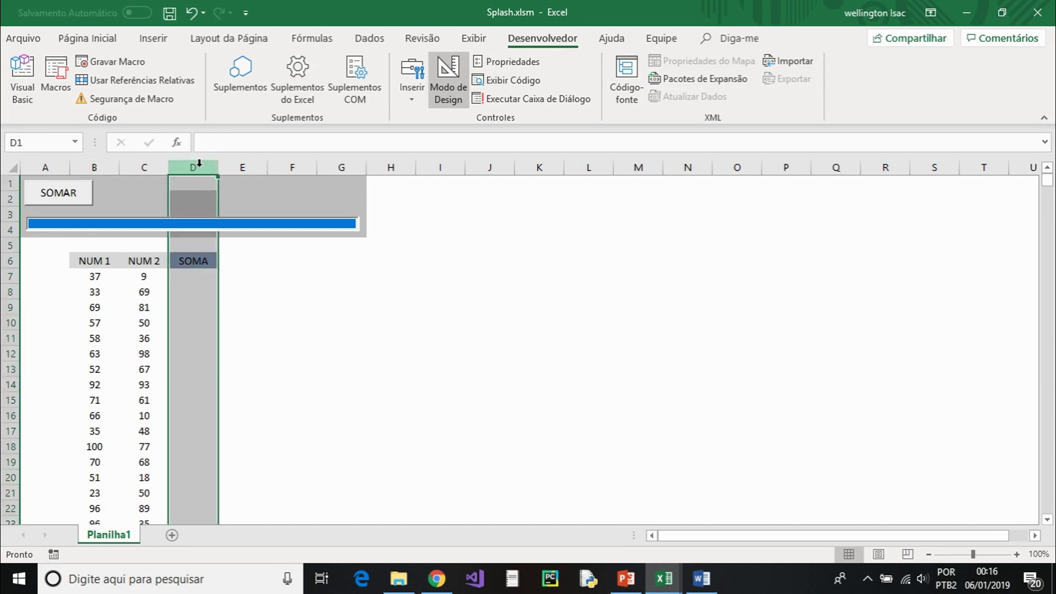
key(alt+F11)
text(.value = planilha1.cell)
key(Tab)
text(()
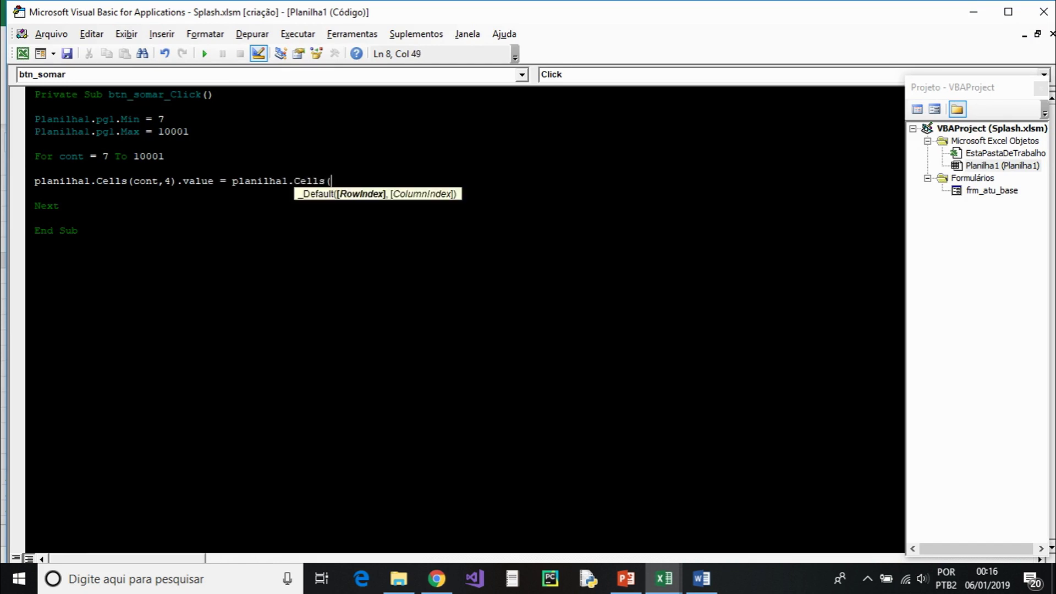
text(cont,)
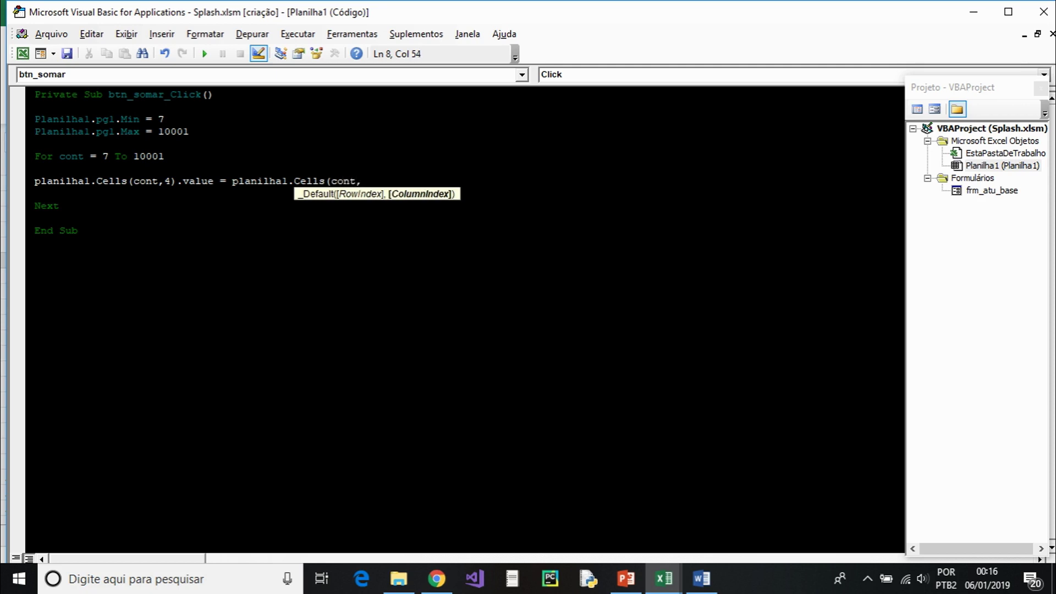
key(alt+F11)
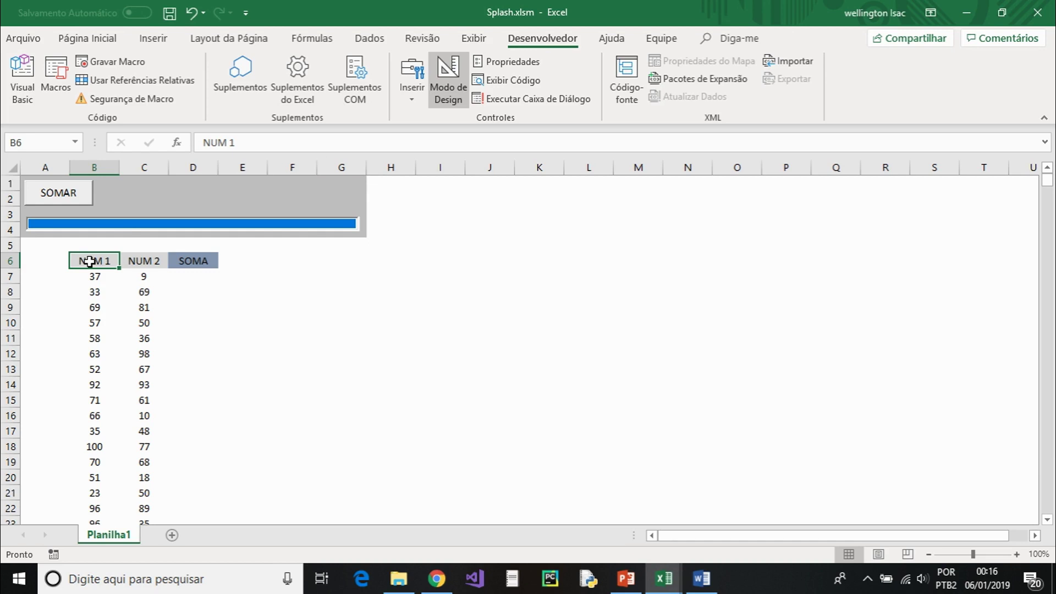
key(alt+F11)
text(2).value)
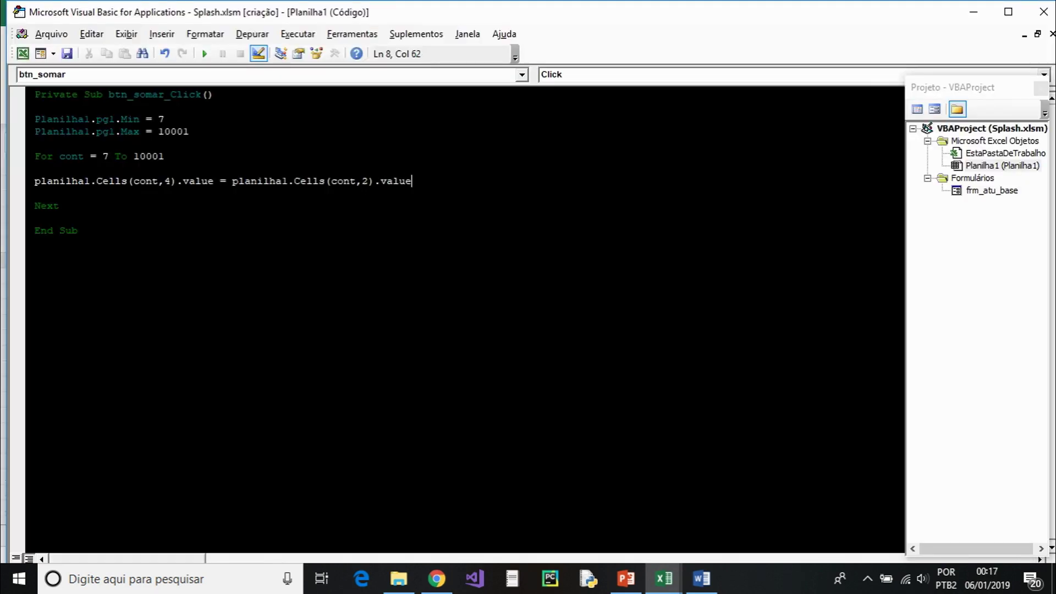
key(Return)
key(BackSpace)
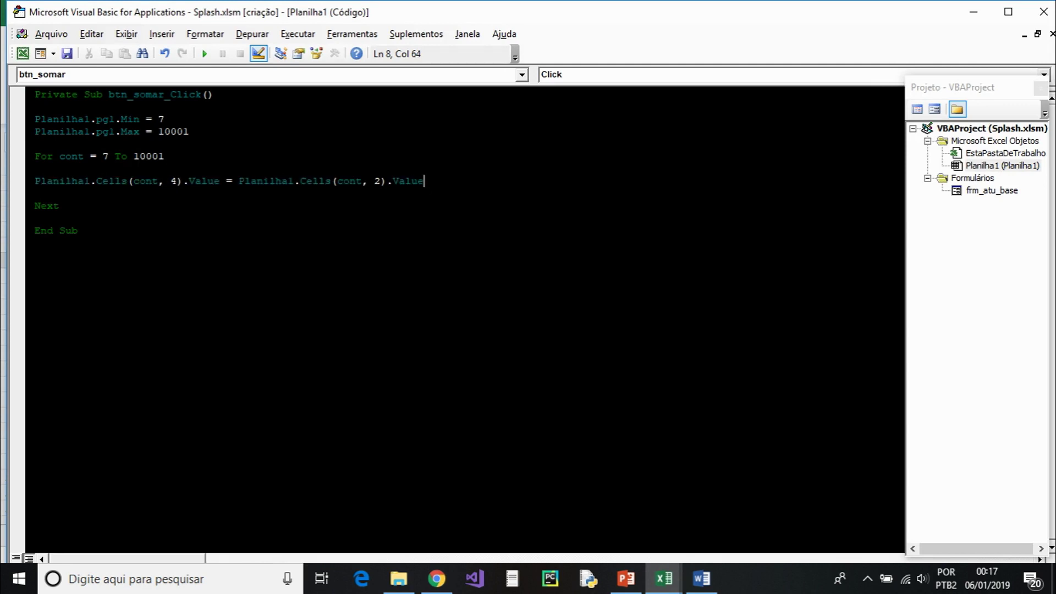
Append + Planilha1.Cells(cont, 3).Value to complete the column B plus column C sum
key(alt+F11)
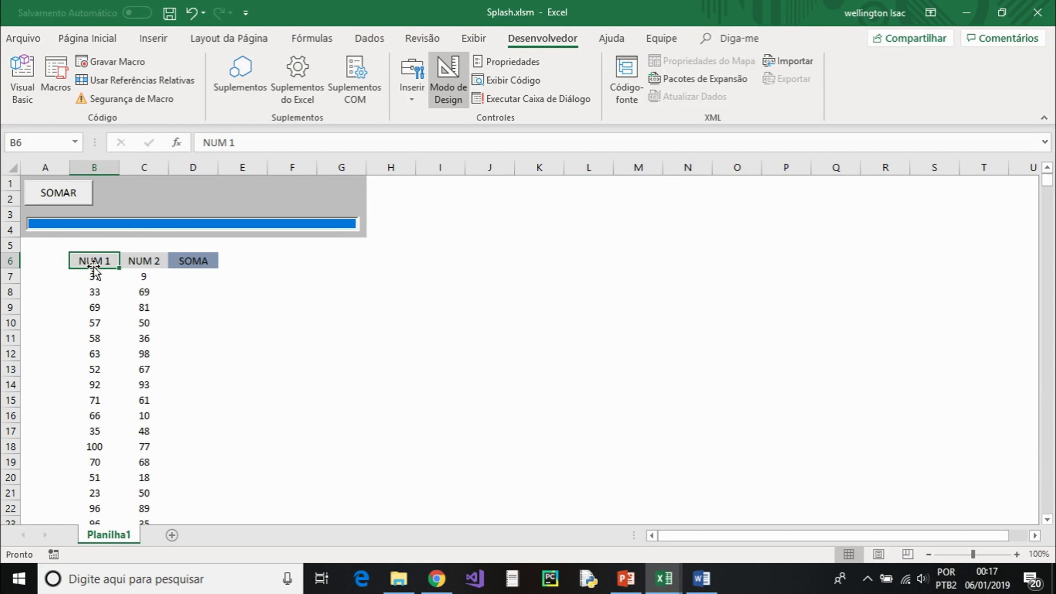
click(94, 278)
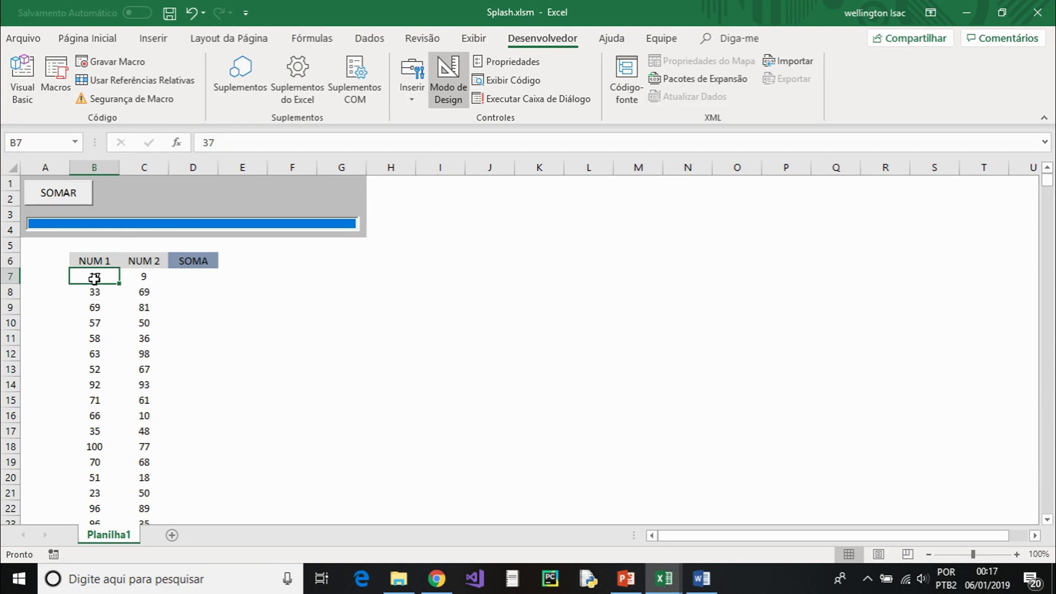
click(151, 277)
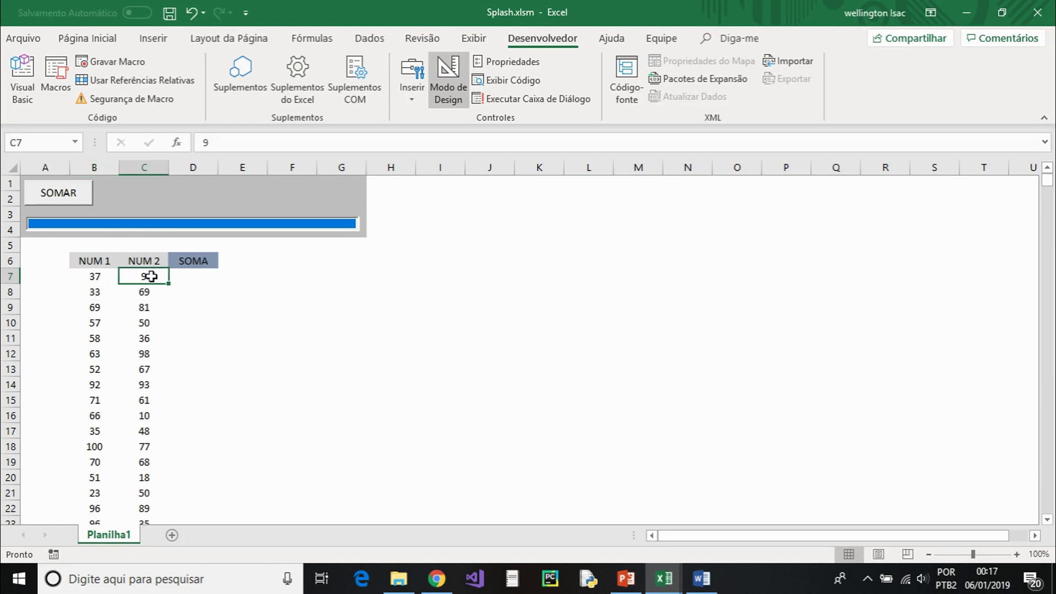
key(alt+F11)
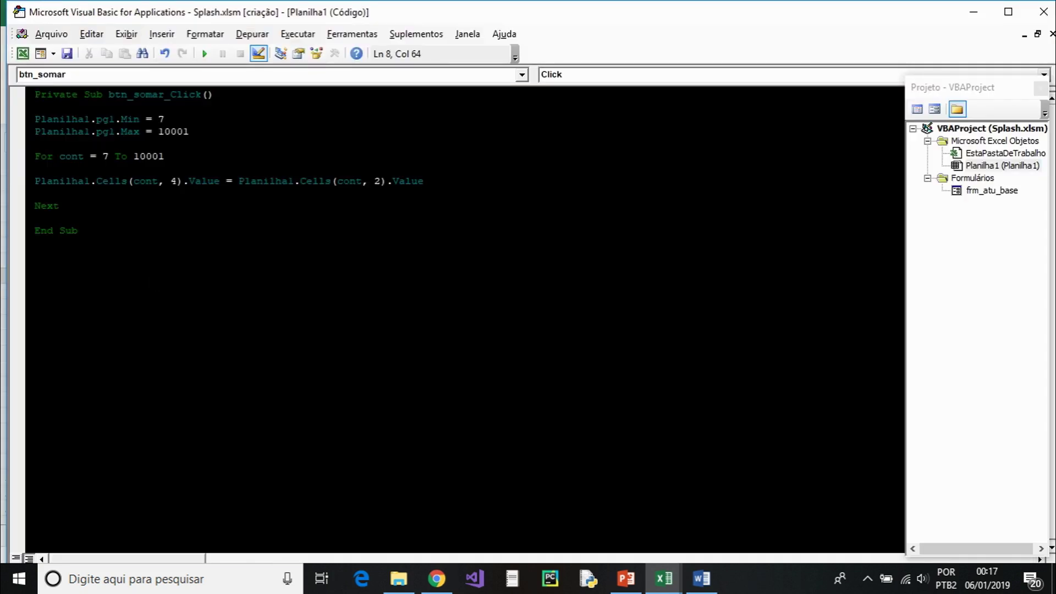
text(+ planilha)
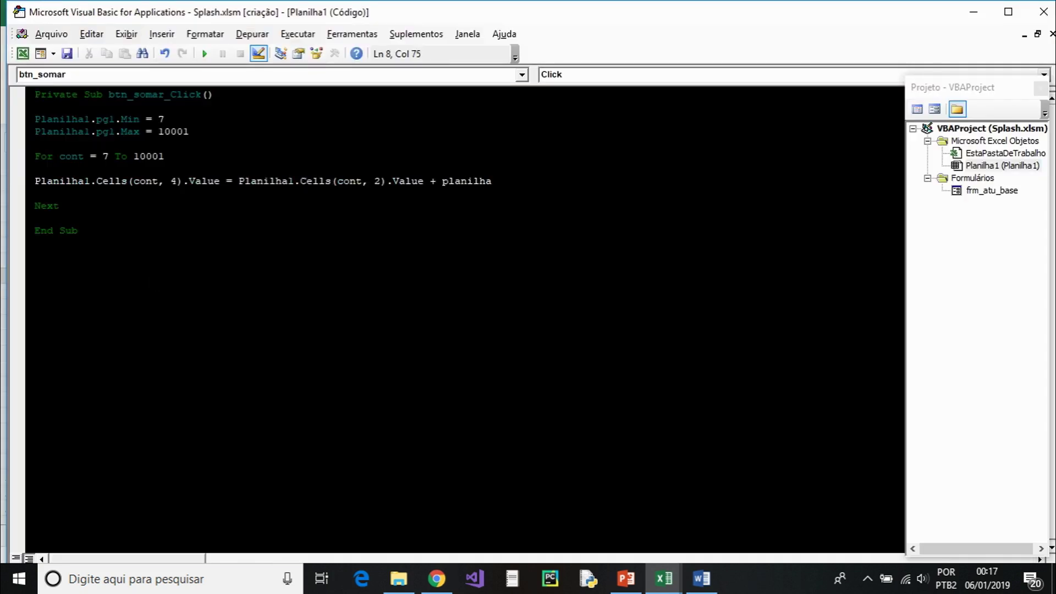
text(l.cell)
key(Tab)
text((cont,)
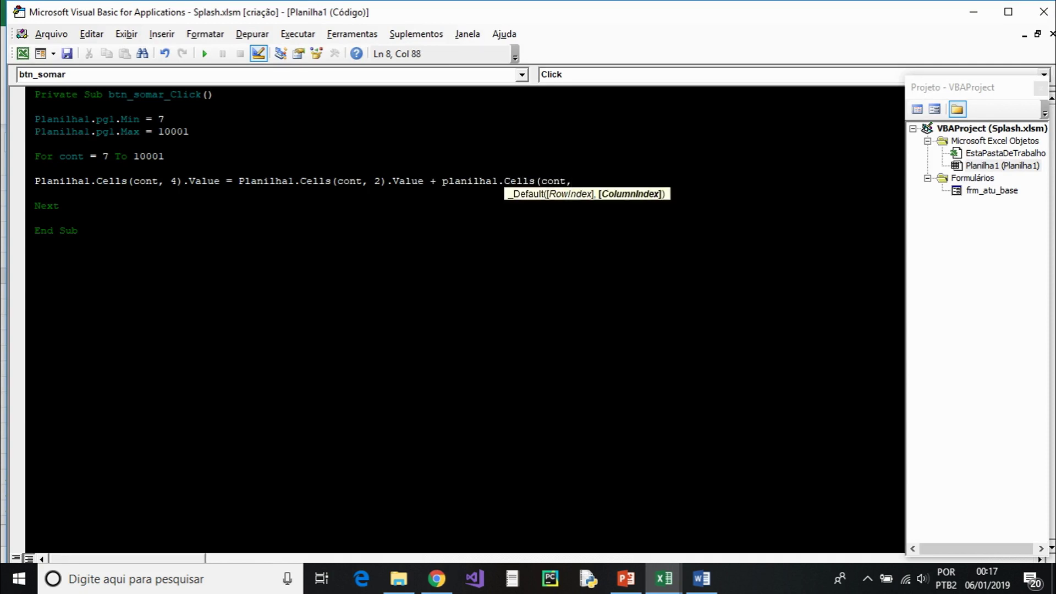
key(alt+F11)
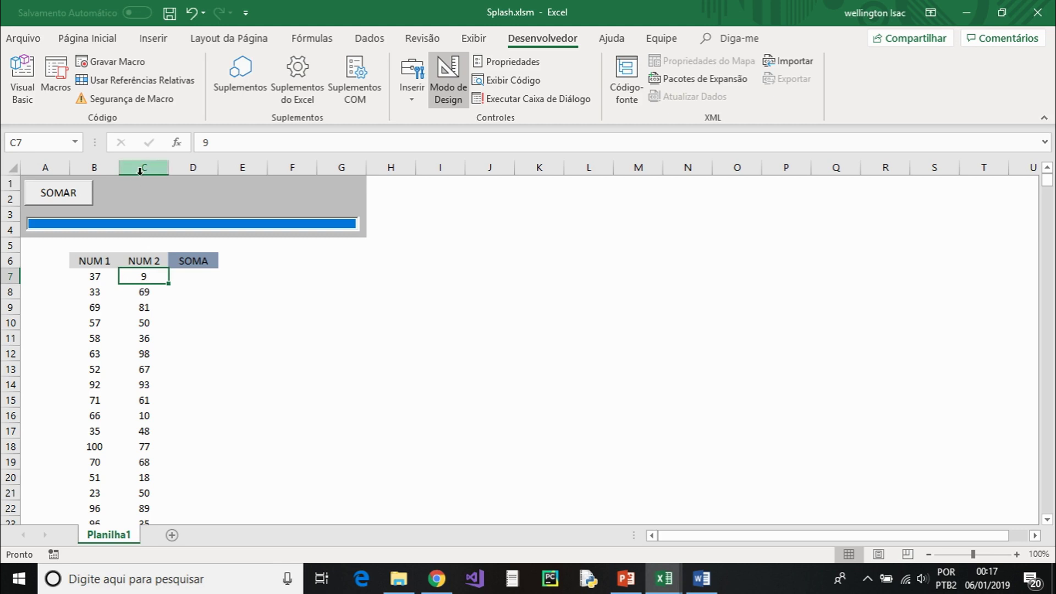
key(alt+F11)
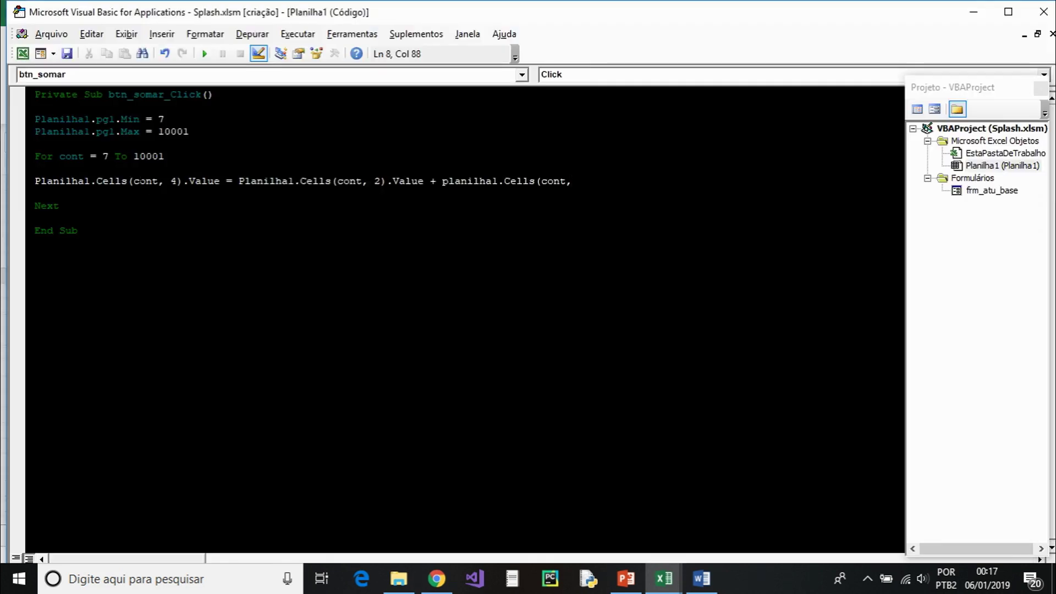
text(3).value)
key(Return)
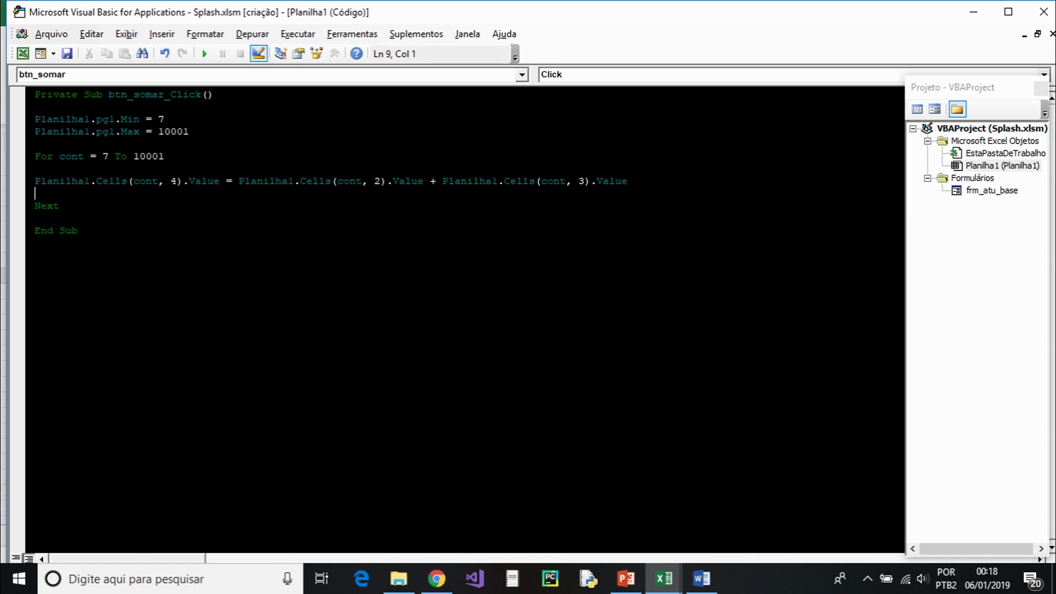
Select D7 on the sheet, then insert a blank line inside the loop
key(alt+F11)
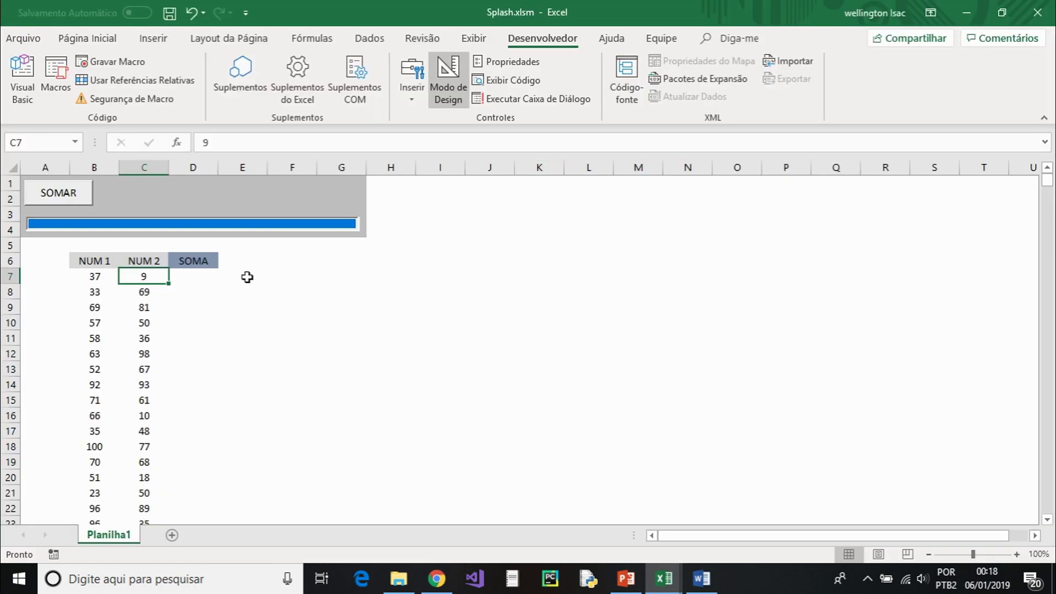
click(204, 276)
key(alt+F11)
click(35, 218)
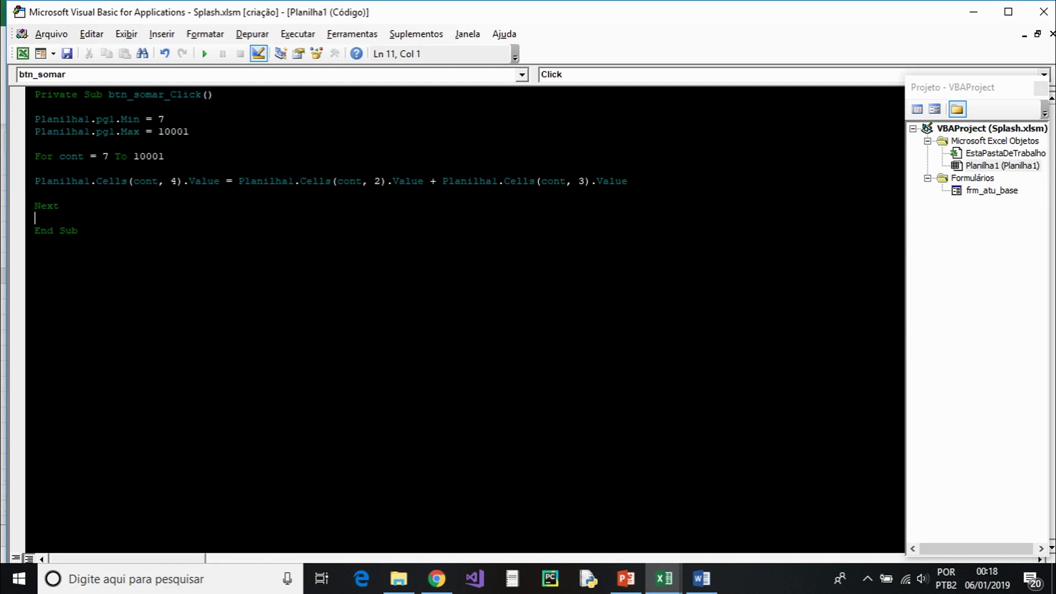
click(165, 118)
click(190, 132)
click(35, 168)
key(Return)
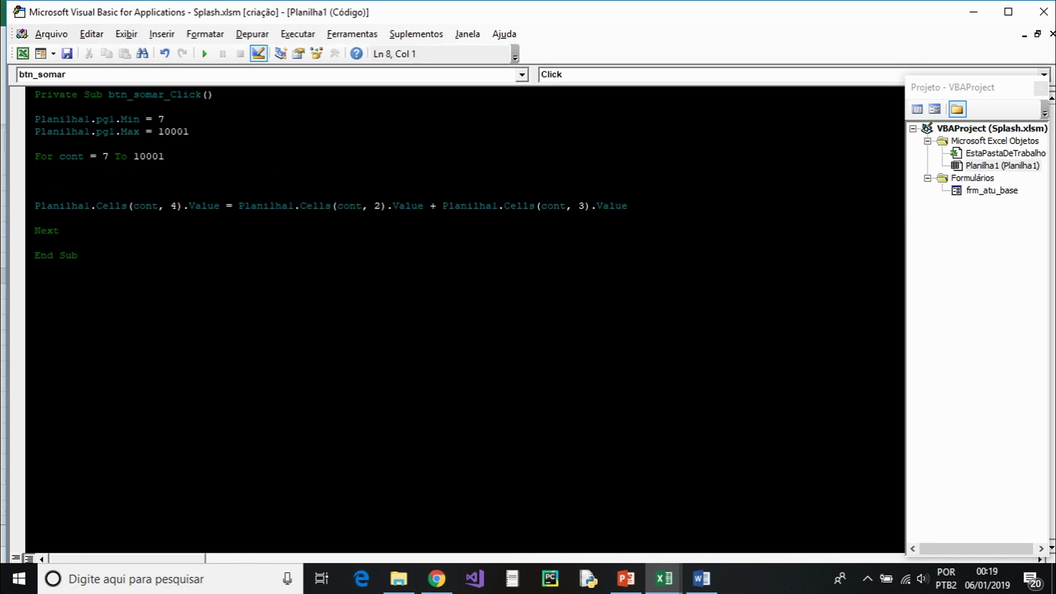
Add 'Planilha1.pgl.Value = cont' inside the For loop and close the VBA editor
text(planilha1.)
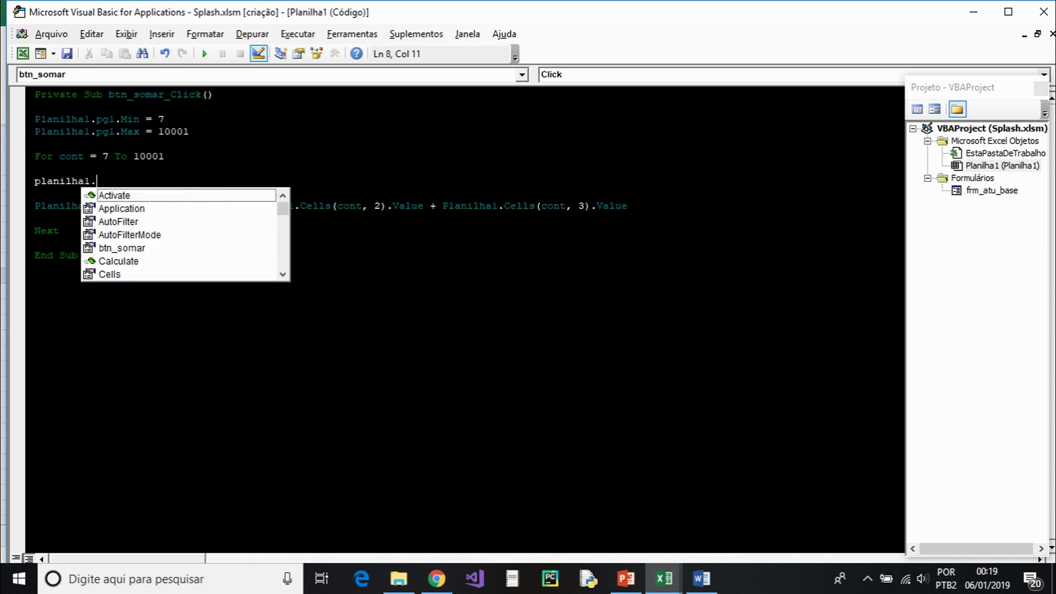
text(pg)
key(Tab)
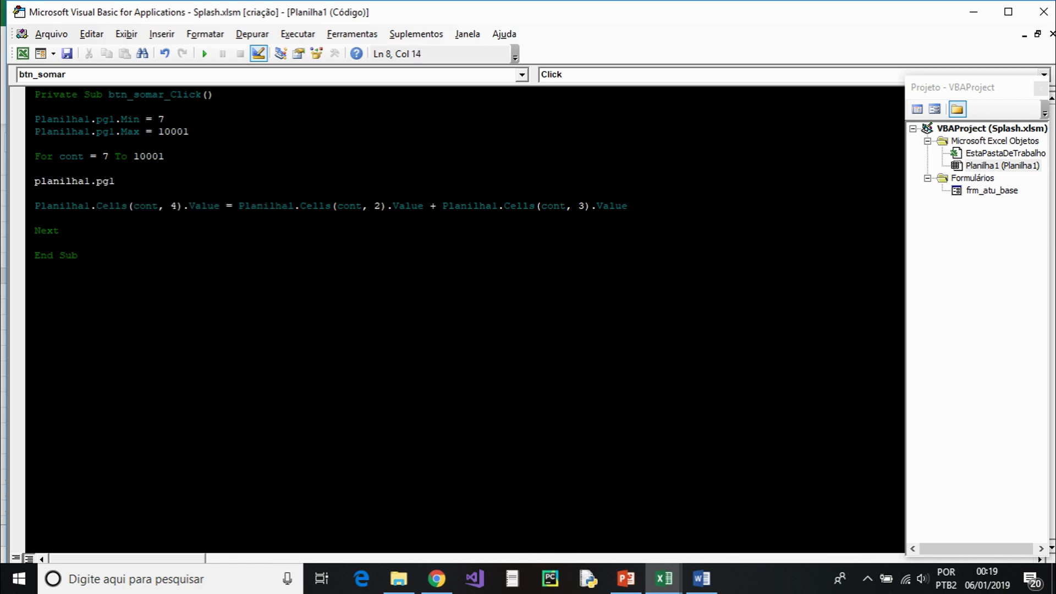
text(.val)
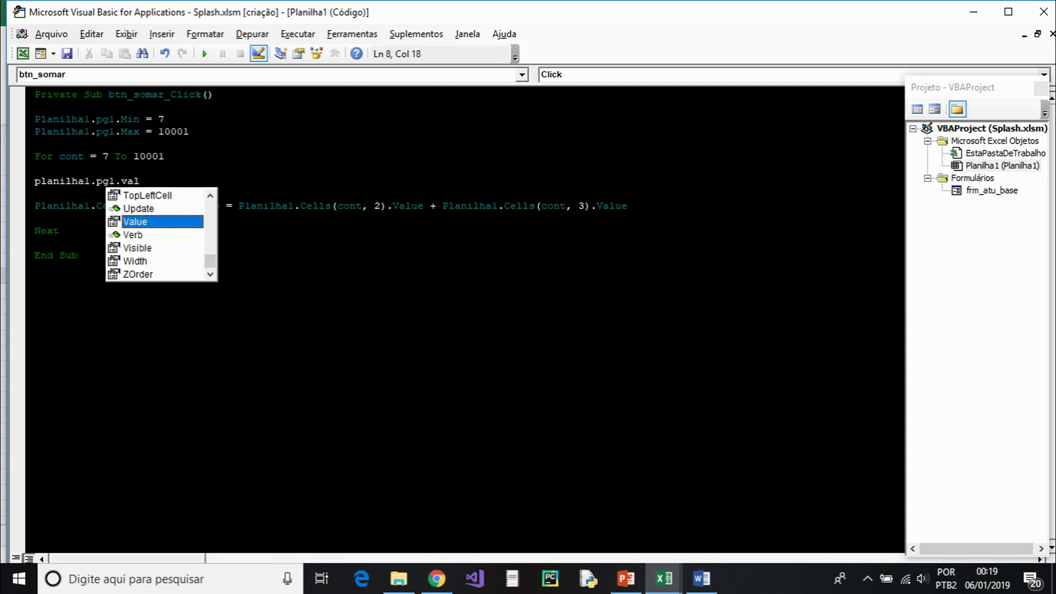
text(u)
key(Tab)
text(= )
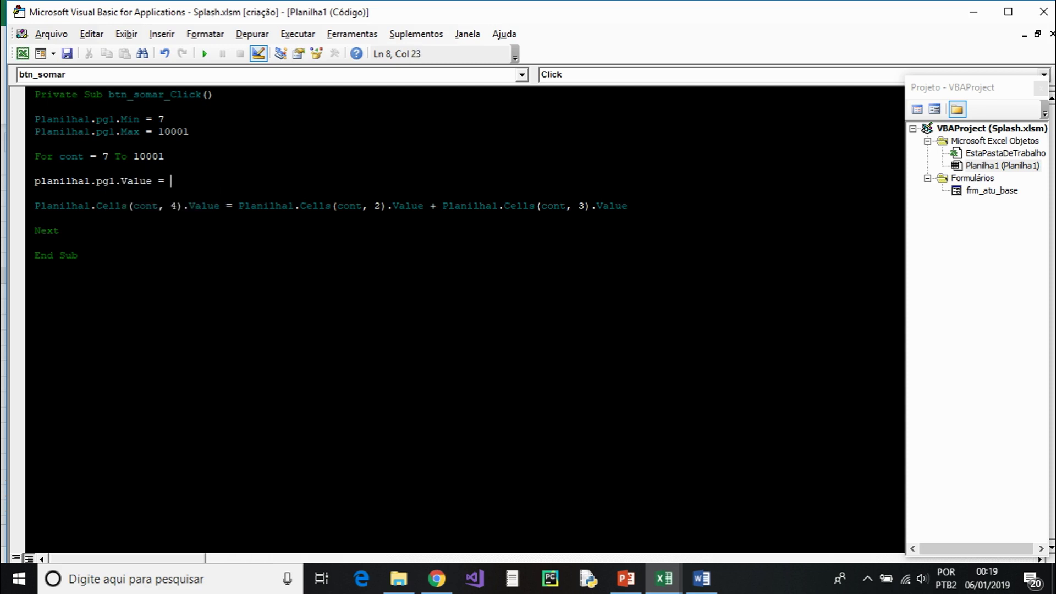
text(cont)
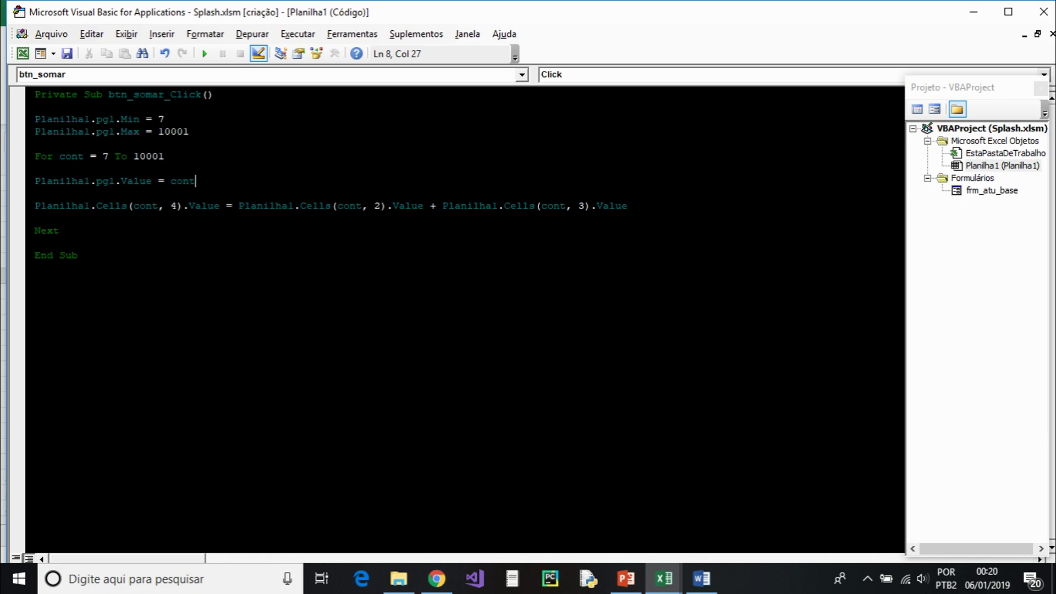
key(Down)
key(Down)
key(Down)
click(1043, 11)
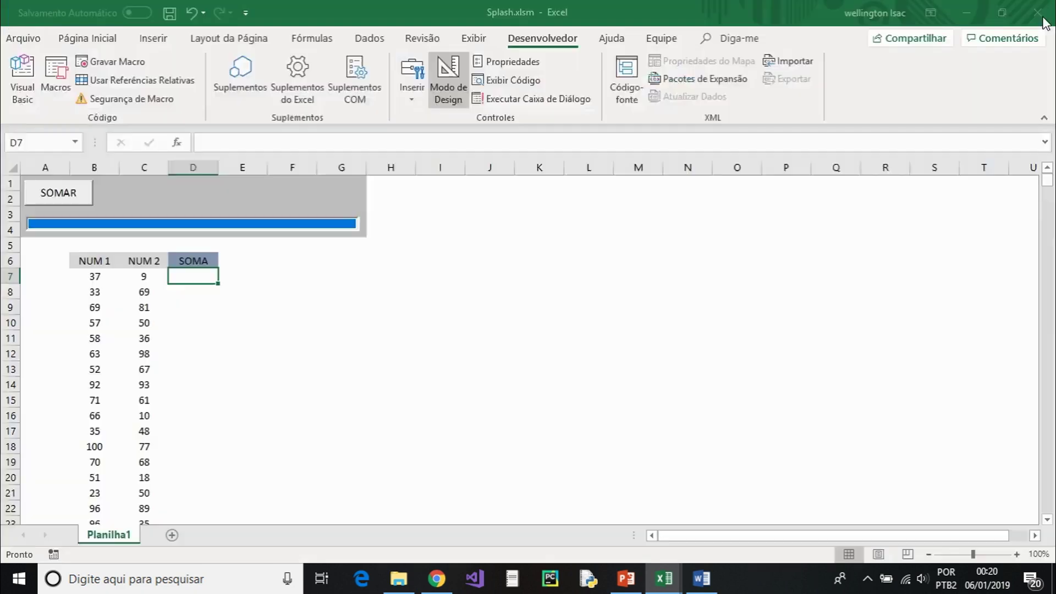
Turn off Design Mode and run SOMAR twice, filling SOMA with the row totals (46, 102, 150…)
click(255, 260)
click(130, 263)
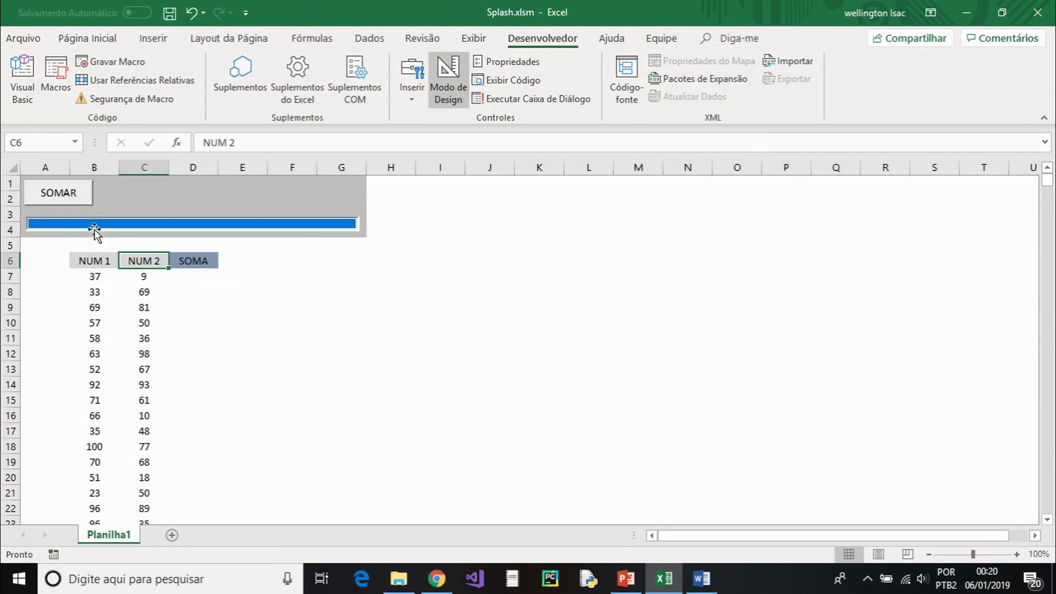
click(448, 88)
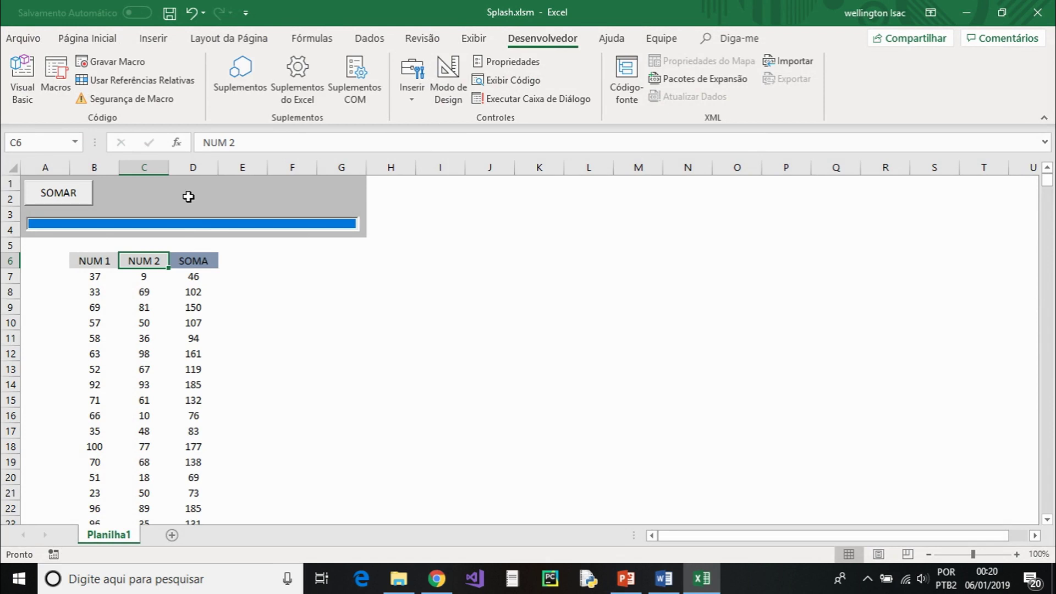
click(73, 192)
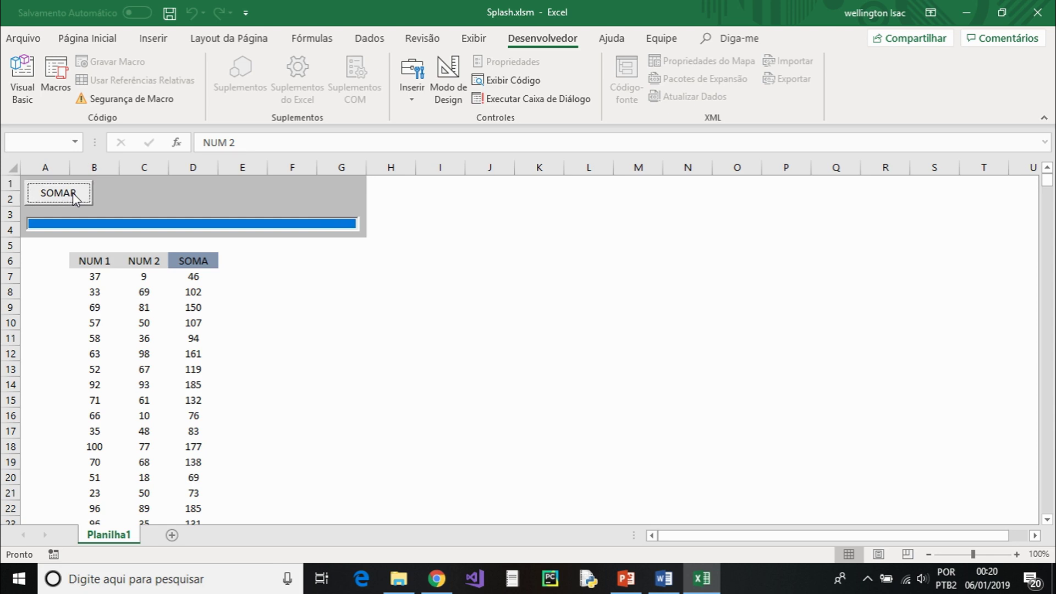
key(alt+F11)
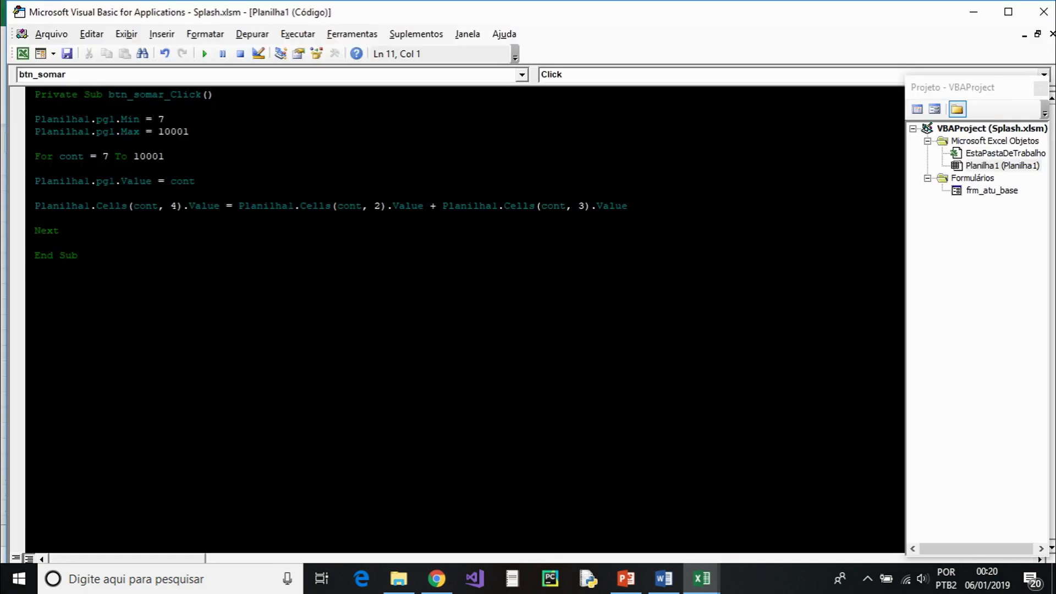
Add MsgBox "OPERAÇÃO REALIZADA!", vbInformation, "" before End Sub and return to the worksheet
key(Return)
key(Return)
click(34, 255)
text(msgbox )
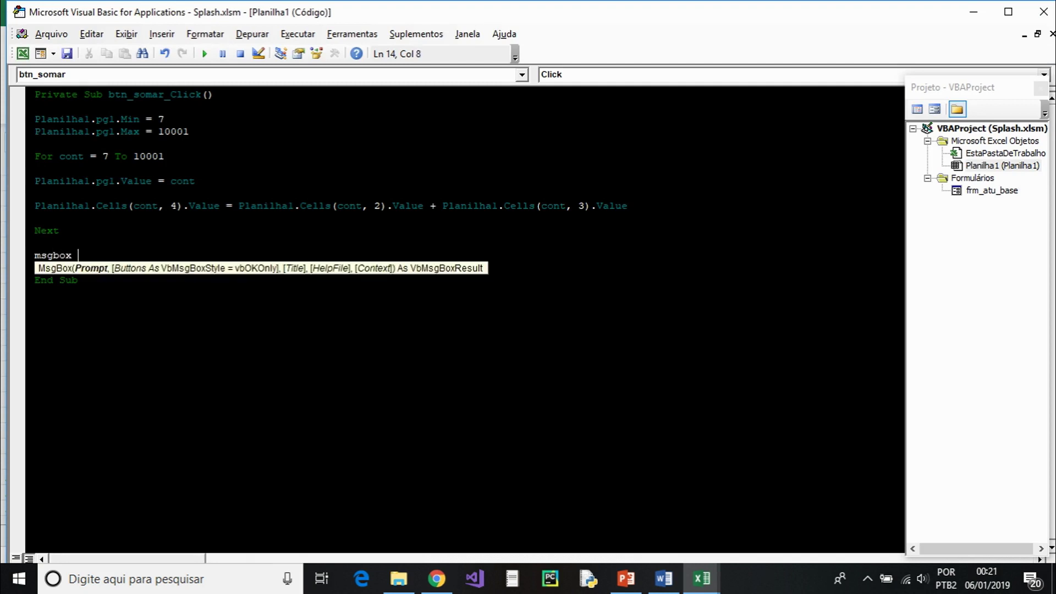
text("OPERAÇÃO )
text(REALIZADA!",)
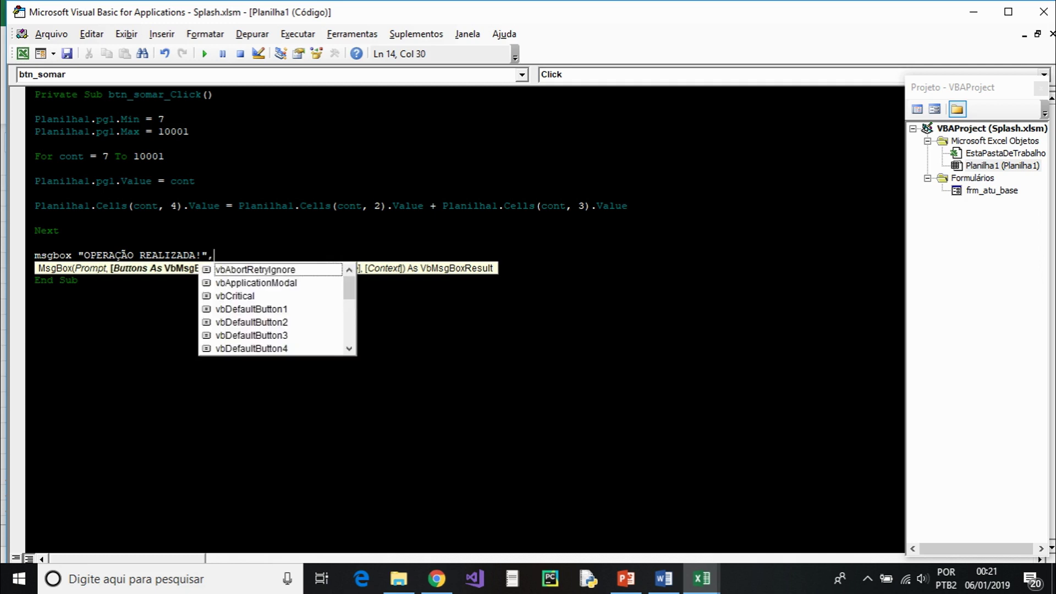
text(vbIn)
key(Tab)
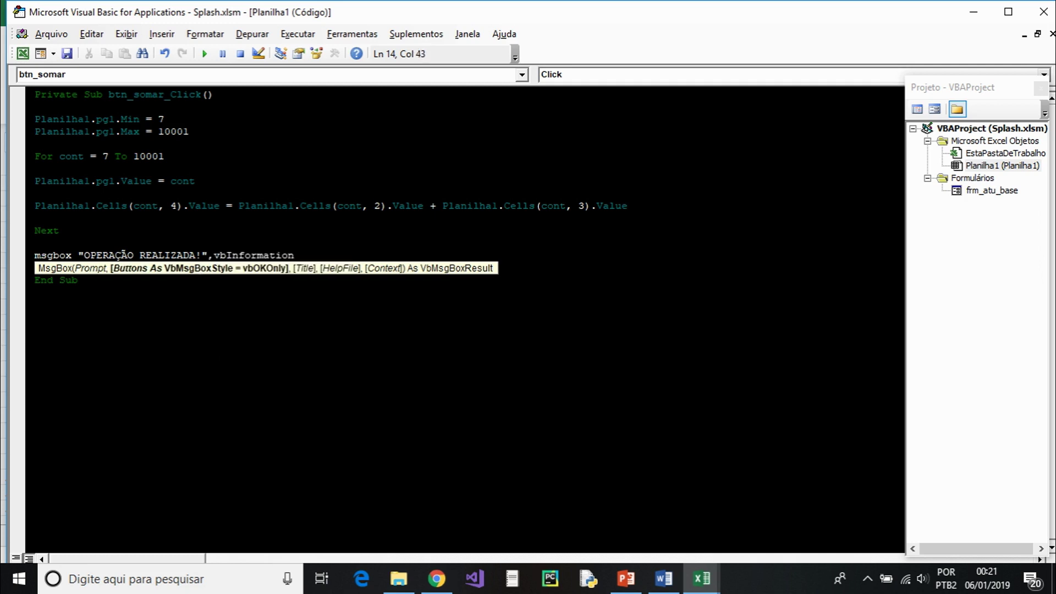
text(,"")
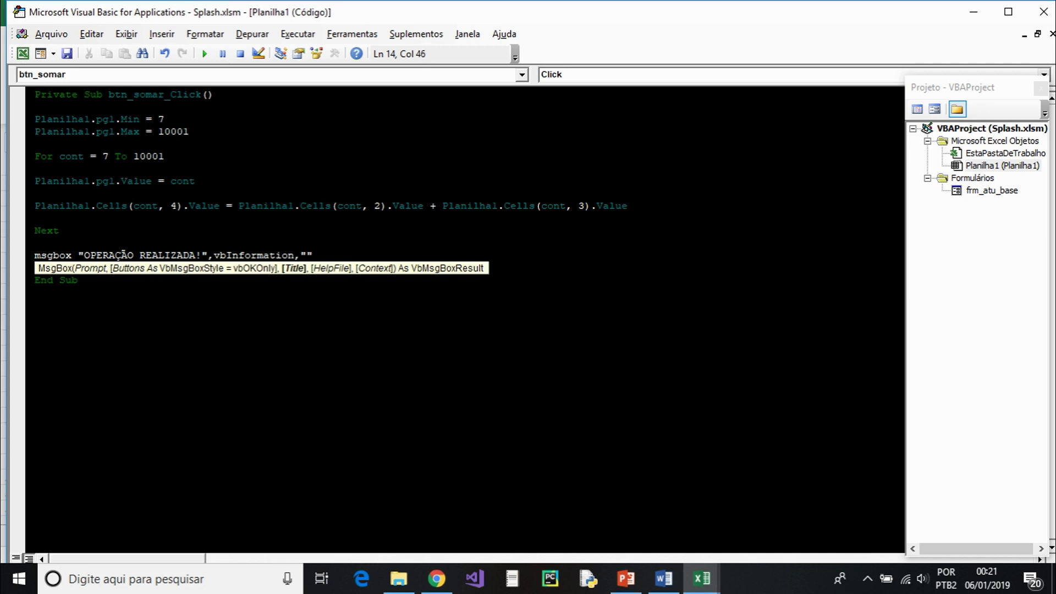
click(34, 292)
click(325, 255)
key(Down)
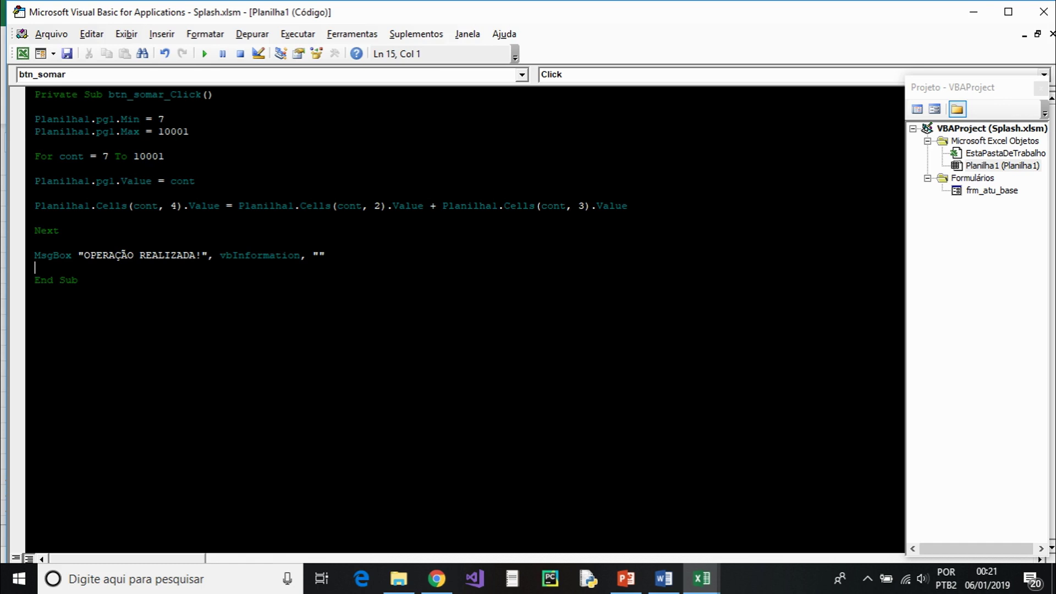
key(alt+F11)
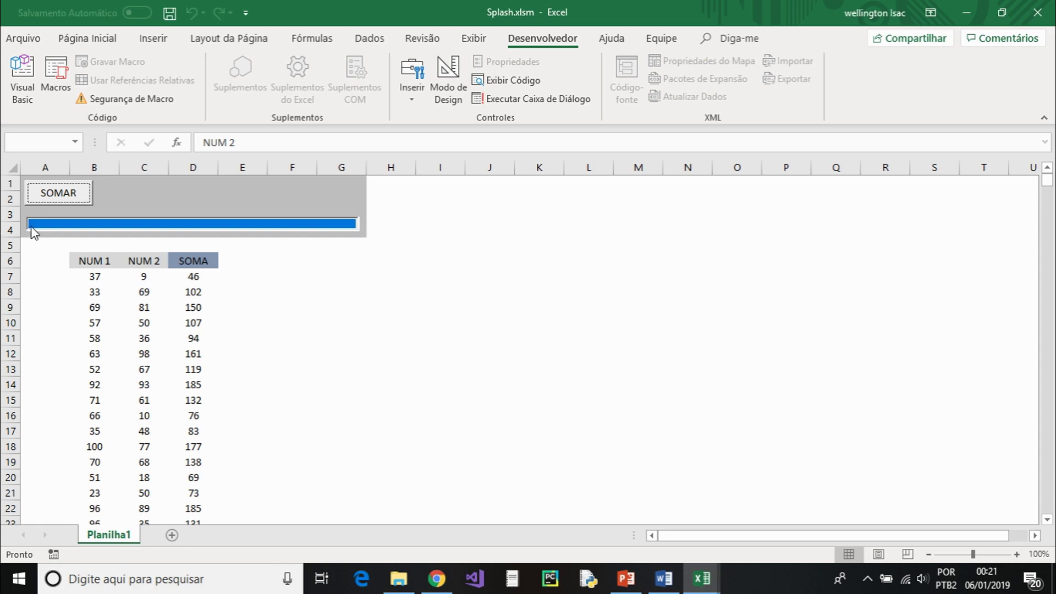
Add 'Planilha1.pgl.Value = 7' after the MsgBox line, then run SOMAR again from the worksheet
key(alt+F11)
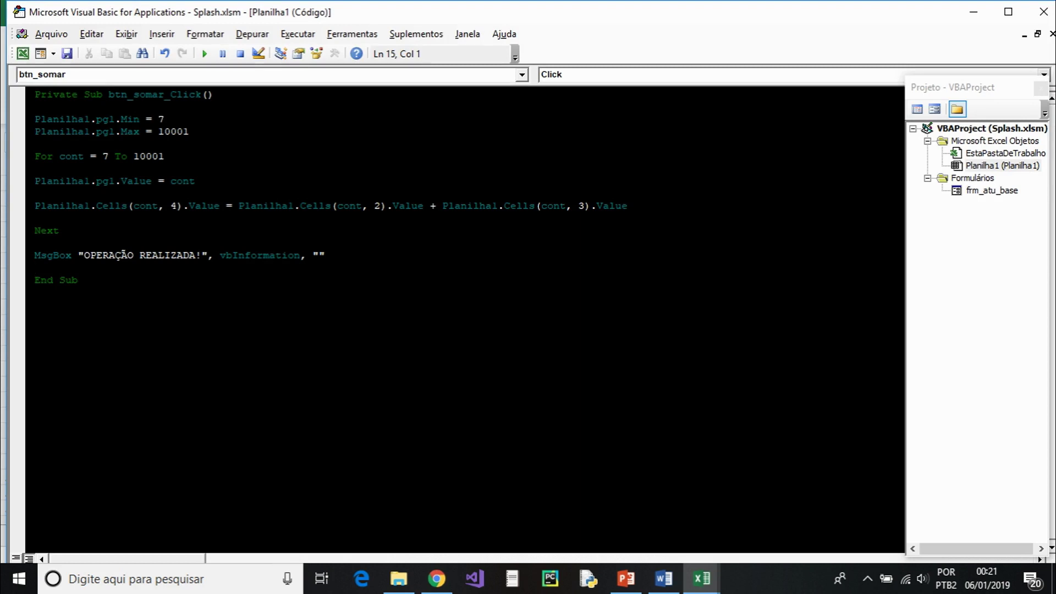
key(Return)
text(PLANILHA1)
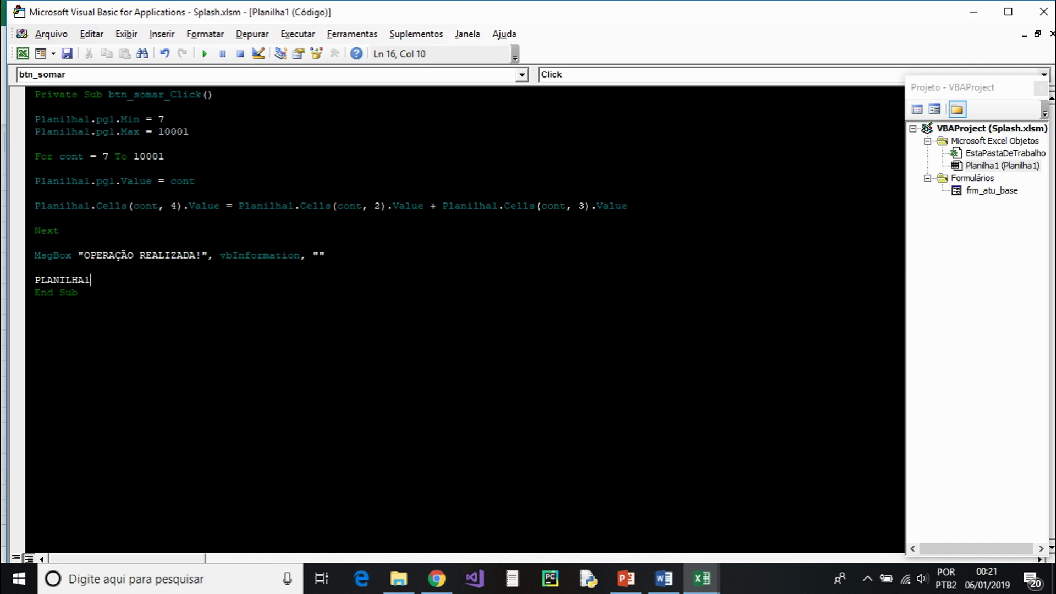
text(.pg)
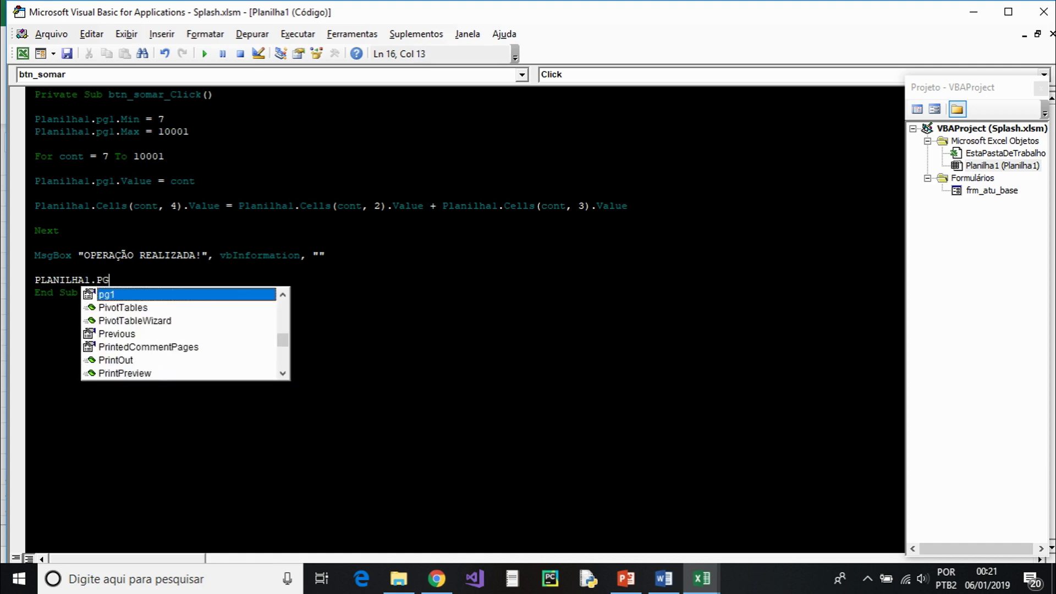
key(Tab)
text(.v)
key(Tab)
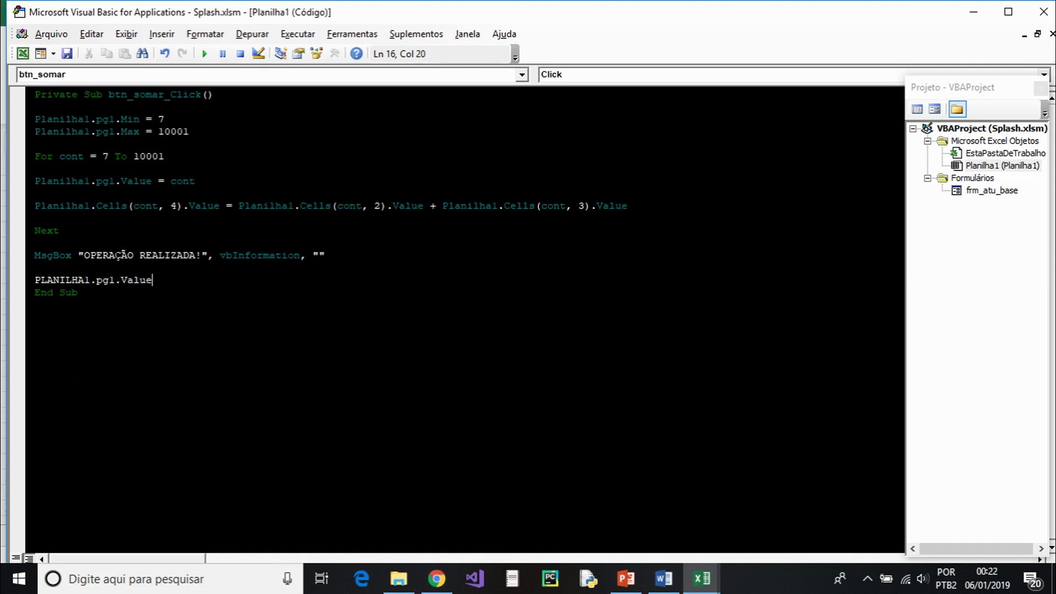
text(= 7)
click(78, 292)
click(177, 280)
key(Return)
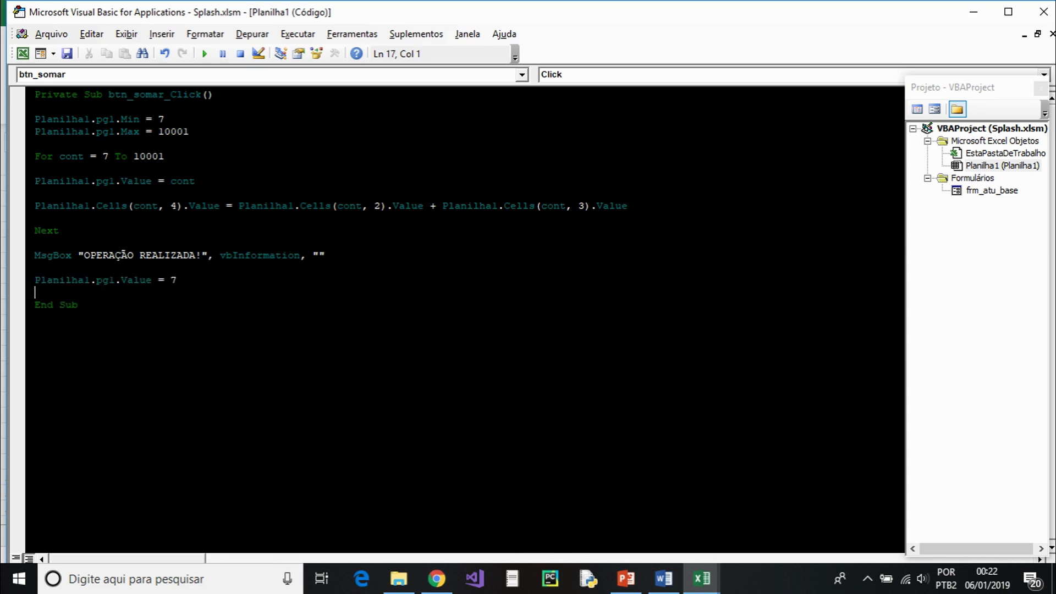
key(alt+F11)
click(66, 193)
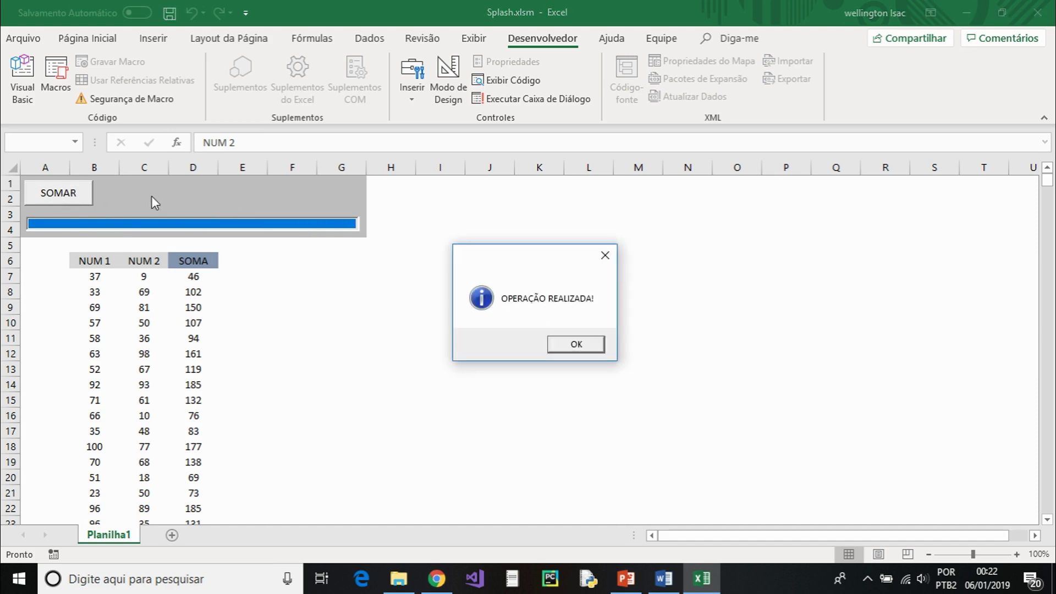
Dismiss the OPERAÇÃO REALIZADA! message with OK so the progress bar resets to empty
click(553, 346)
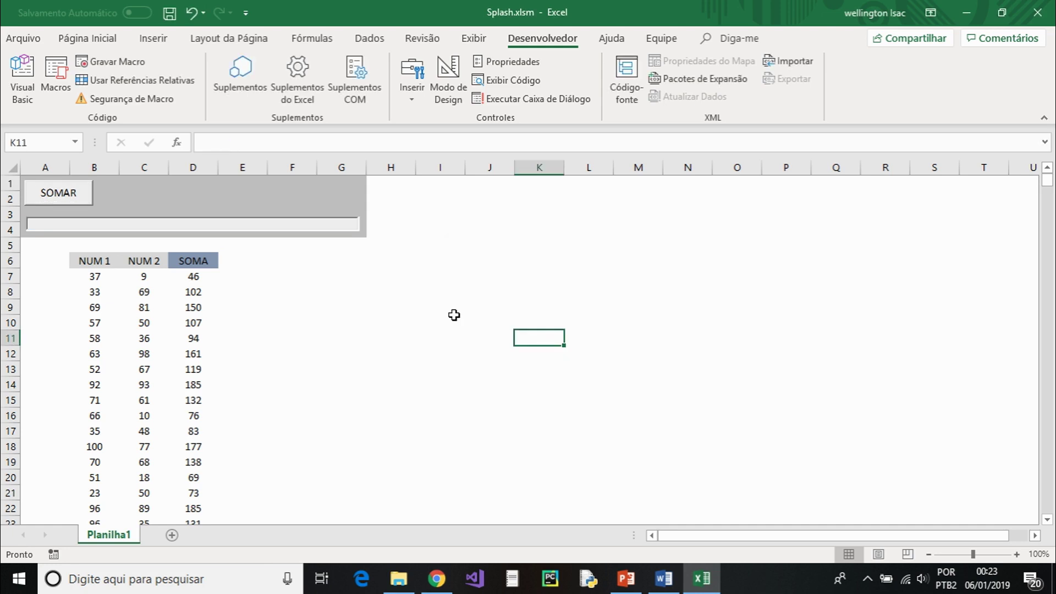